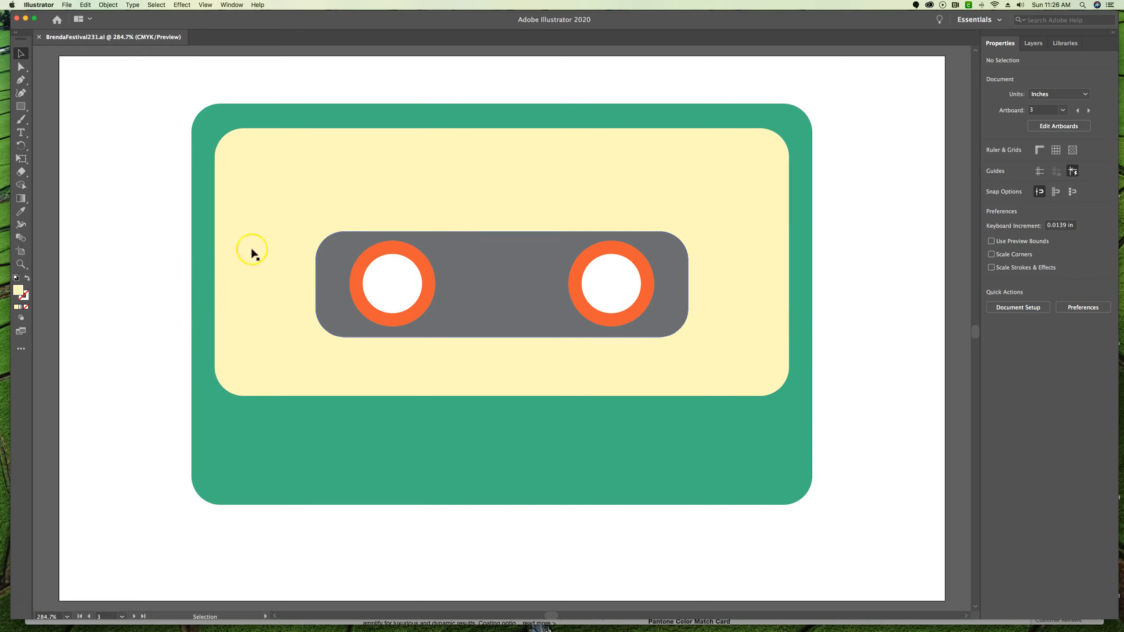
# Step: Select all the cassette artwork on the active artboard and open it in Recolor Artwork
pyautogui.click(160, 5)
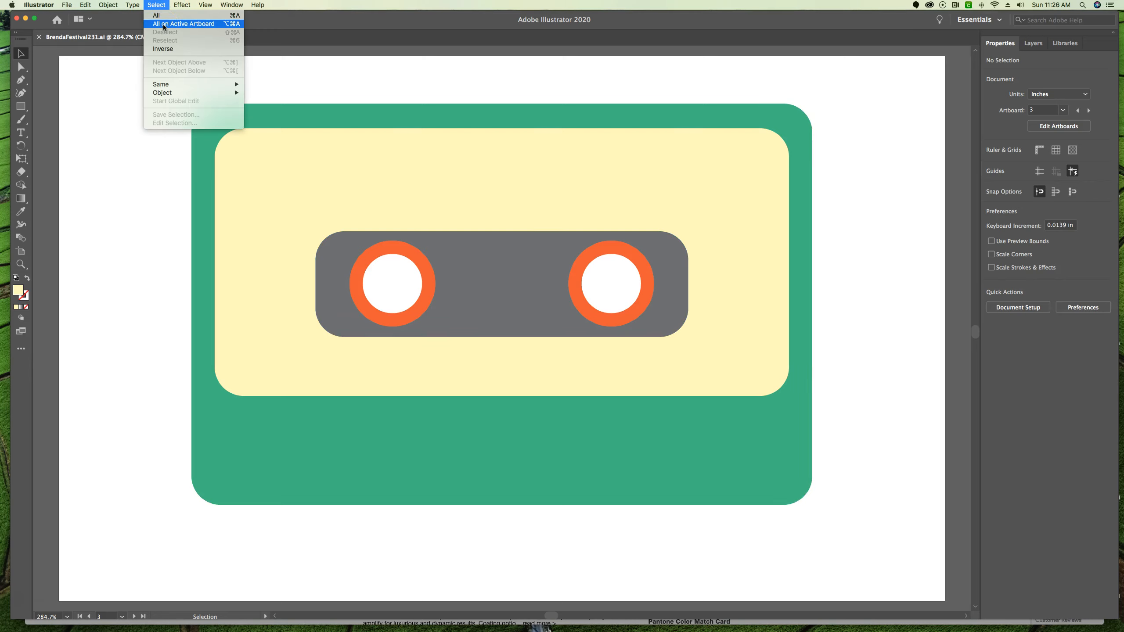
pyautogui.click(164, 27)
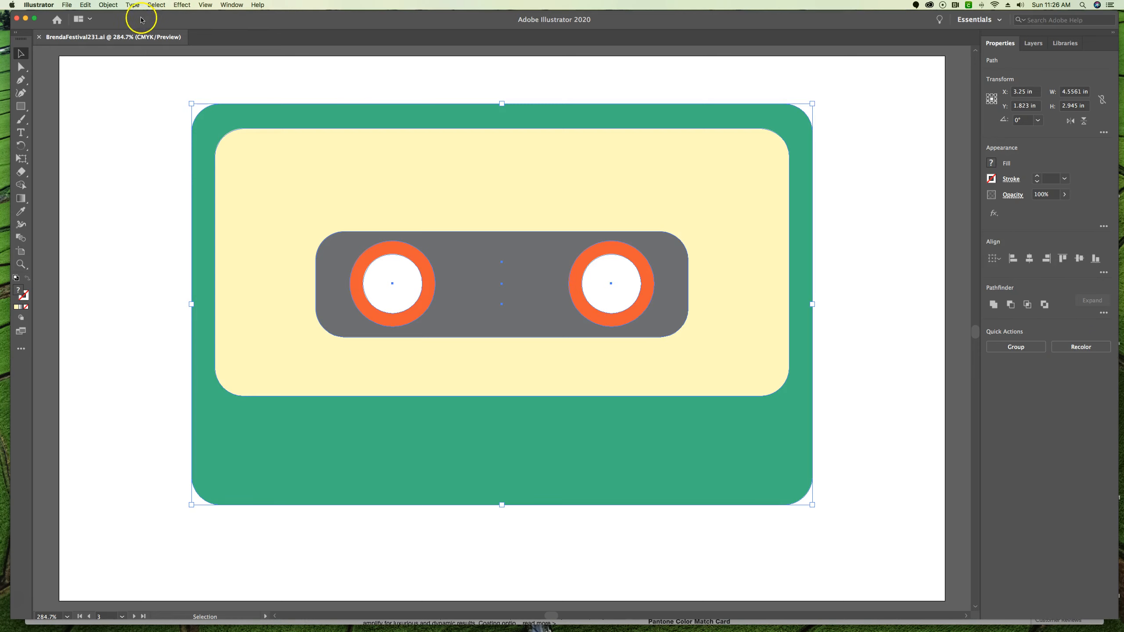
pyautogui.click(88, 5)
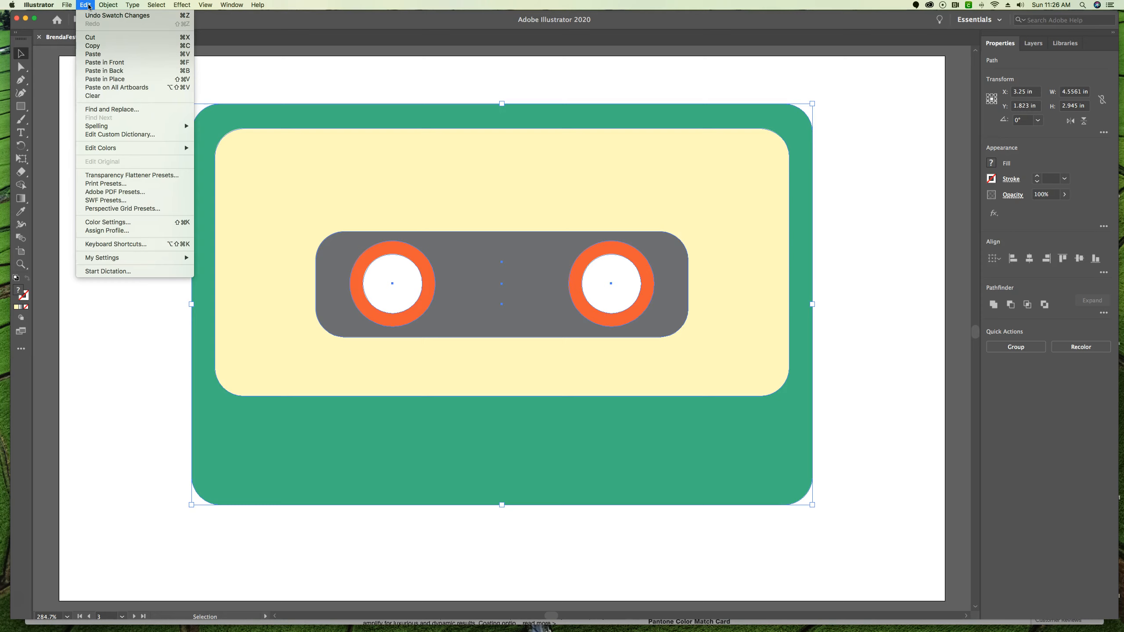
pyautogui.click(135, 150)
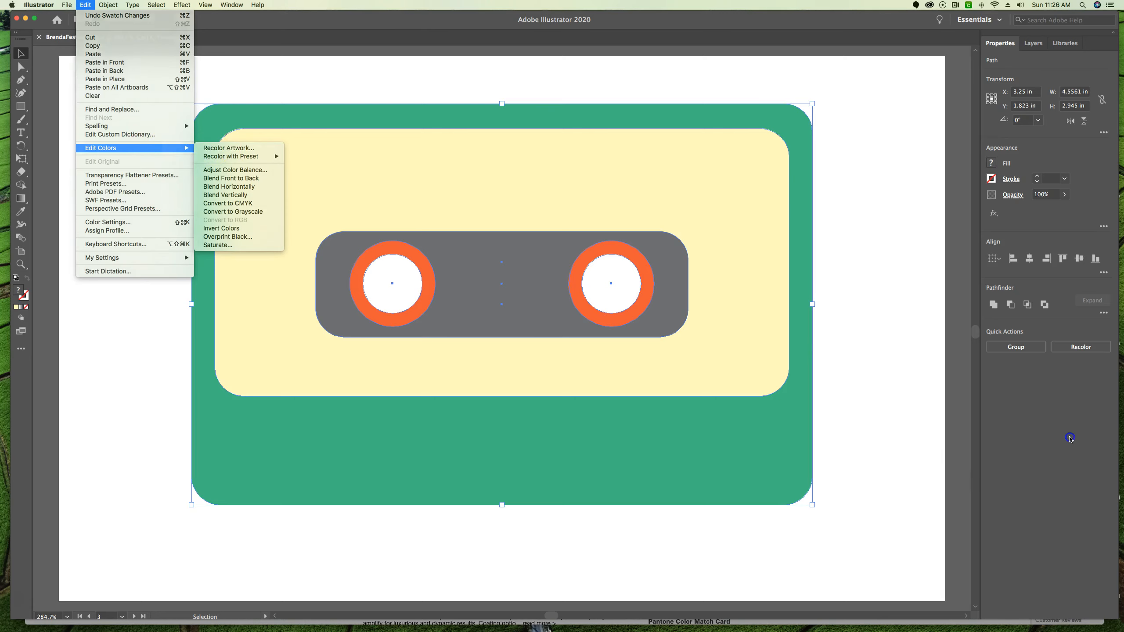
pyautogui.click(1087, 353)
pyautogui.click(1089, 350)
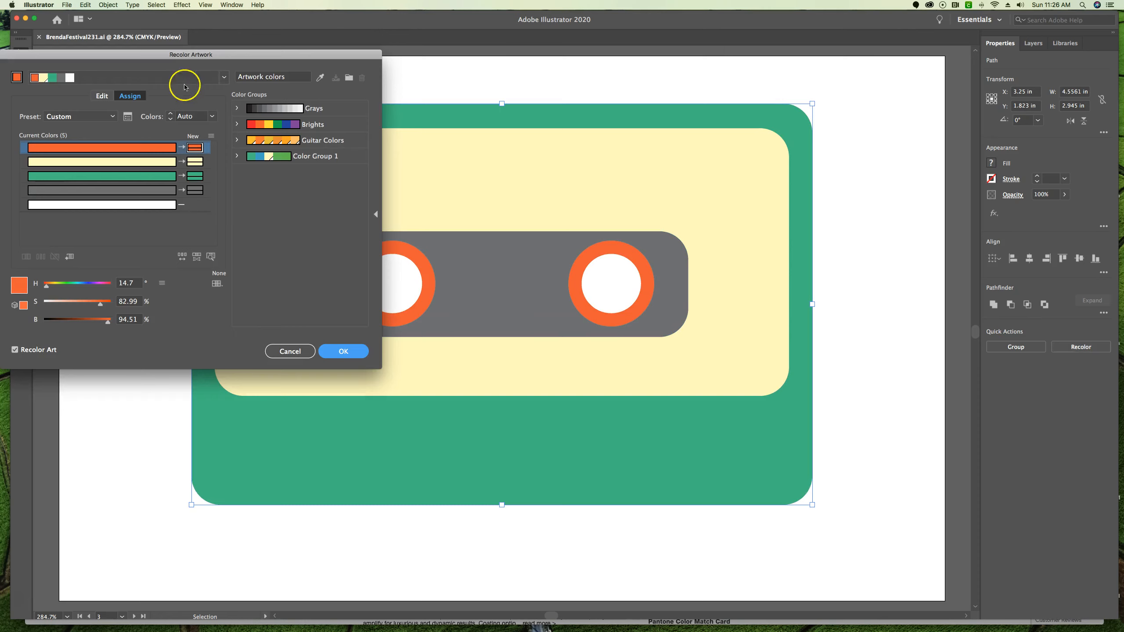
# Step: Hide the color group storage, move the Recolor Artwork dialog off the cassette, and show the color wheel for editing
pyautogui.moveTo(244, 54); pyautogui.dragTo(556, 63)
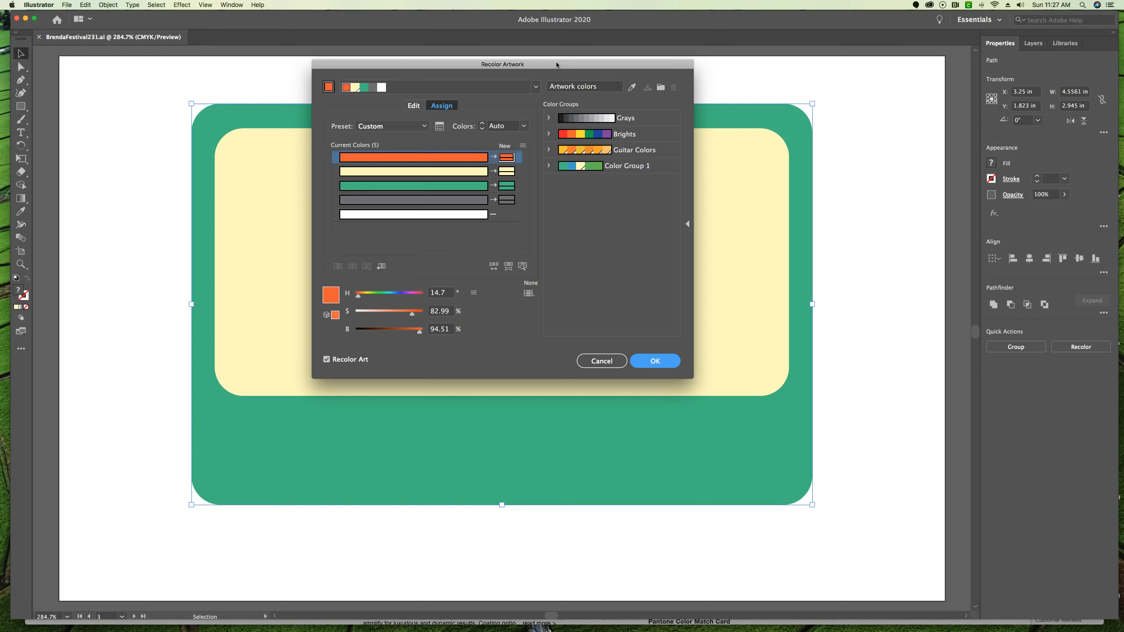
pyautogui.click(688, 224)
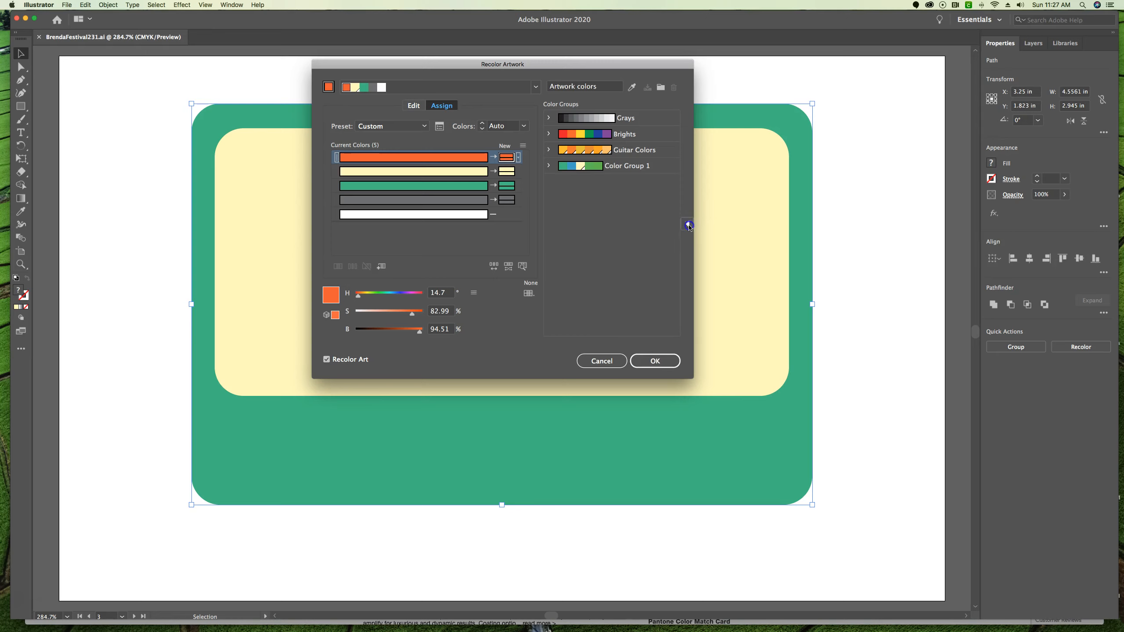
pyautogui.click(545, 224)
pyautogui.click(689, 224)
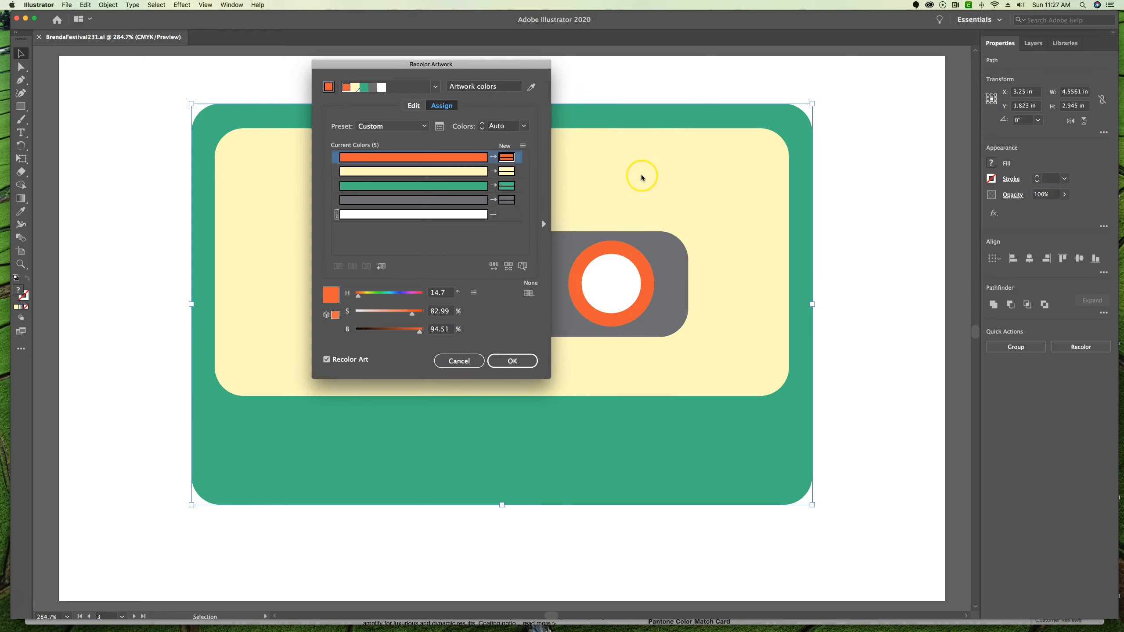
pyautogui.moveTo(479, 61); pyautogui.dragTo(261, 67)
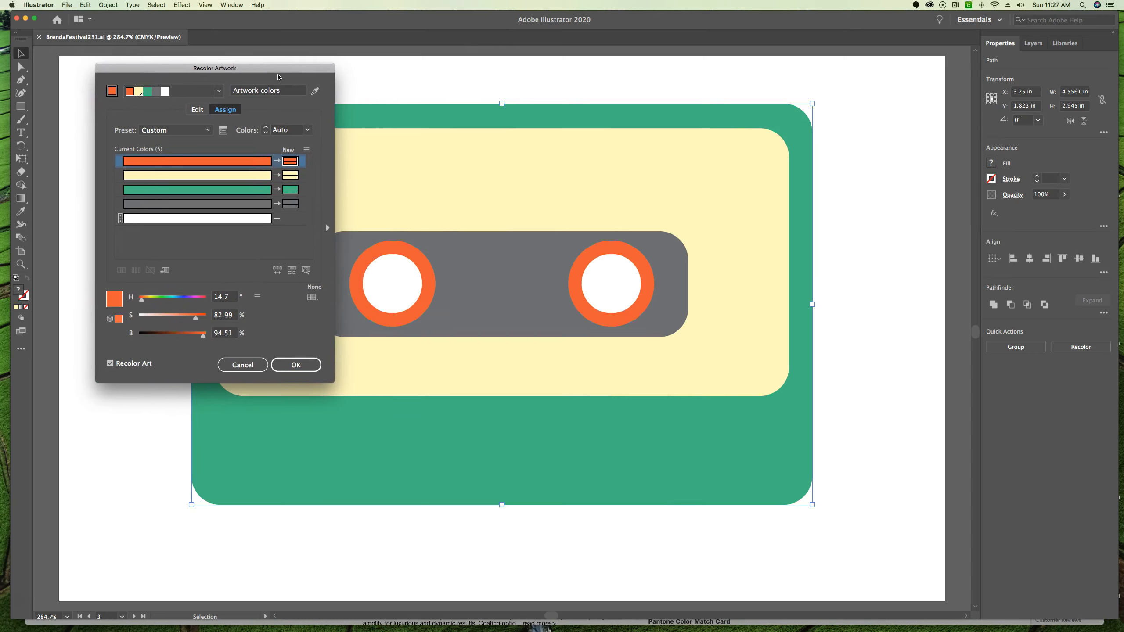
pyautogui.click(199, 109)
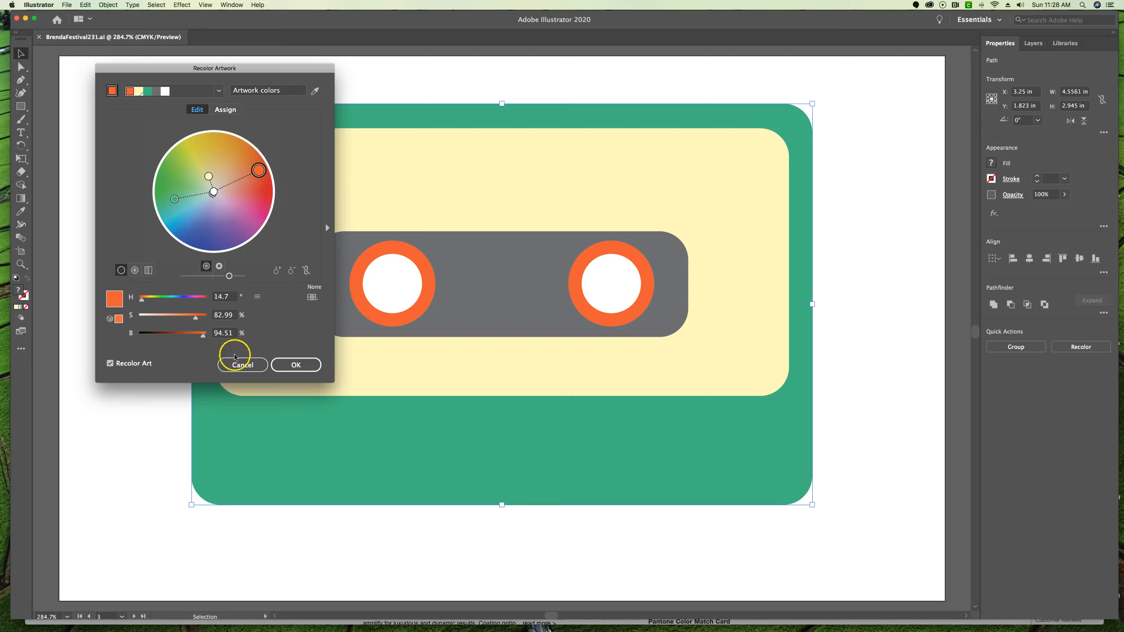
# Step: Try shifting the orange alone and the whole palette with harmony colors linked, and restore the original, unlinked artwork colors
pyautogui.moveTo(269, 162)
pyautogui.mouseDown()
pyautogui.moveTo(250, 165)
pyautogui.moveTo(257, 176)
pyautogui.moveTo(248, 169)
pyautogui.moveTo(263, 182)
pyautogui.moveTo(243, 158)
pyautogui.moveTo(257, 188)
pyautogui.moveTo(240, 161)
pyautogui.moveTo(254, 191)
pyautogui.moveTo(229, 168)
pyautogui.moveTo(262, 202)
pyautogui.moveTo(253, 176)
pyautogui.mouseUp()
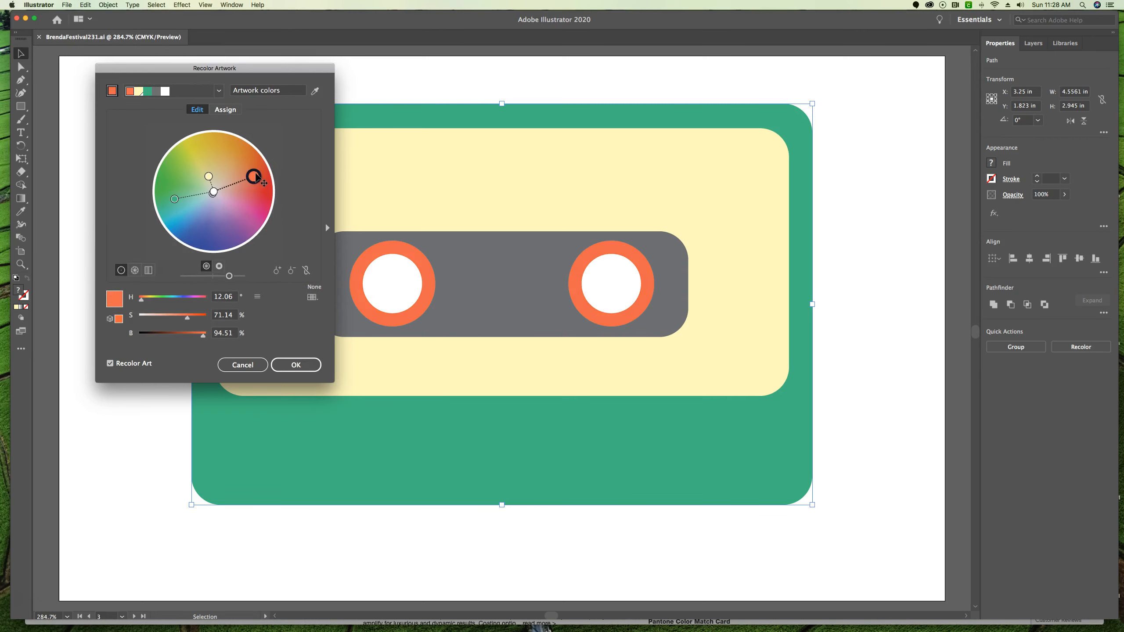
pyautogui.click(306, 271)
pyautogui.moveTo(255, 177); pyautogui.dragTo(195, 192)
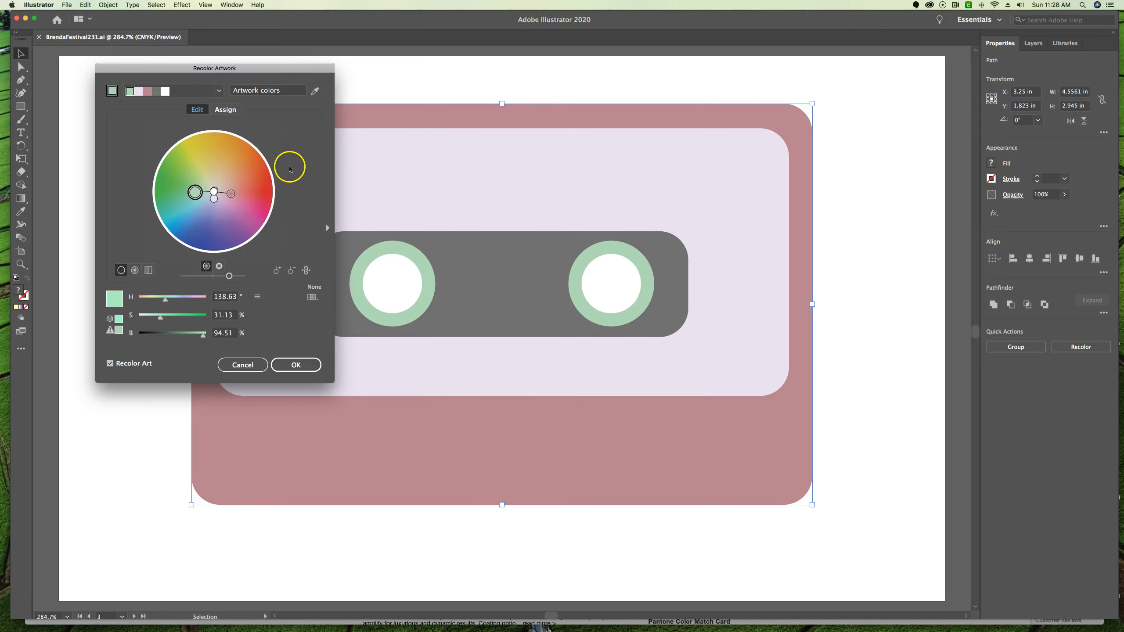
pyautogui.click(316, 97)
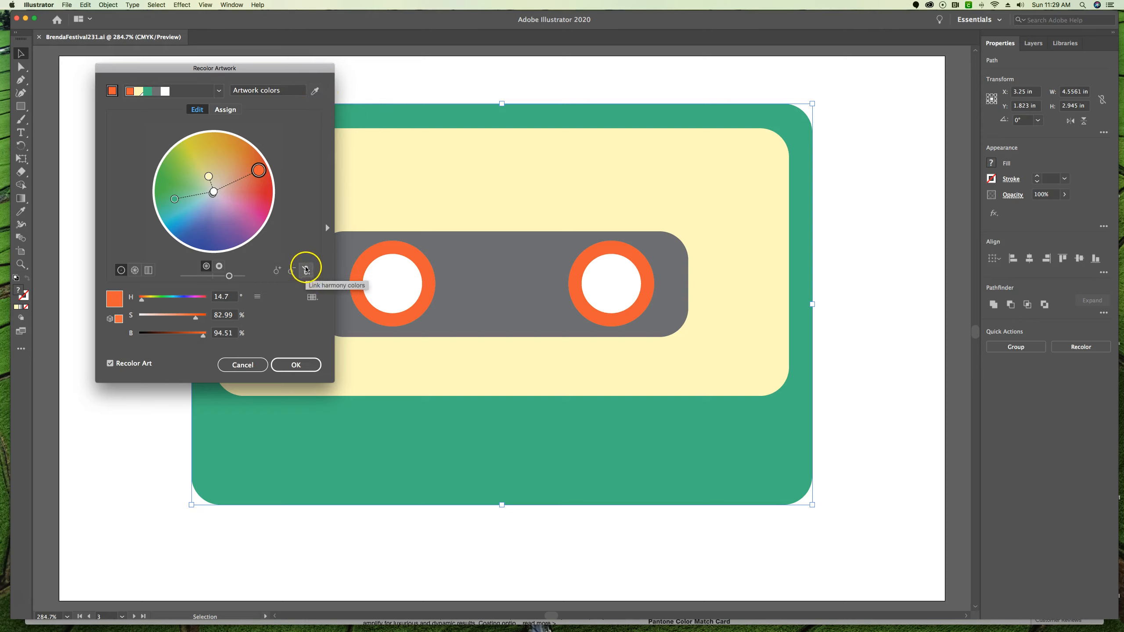
pyautogui.click(308, 272)
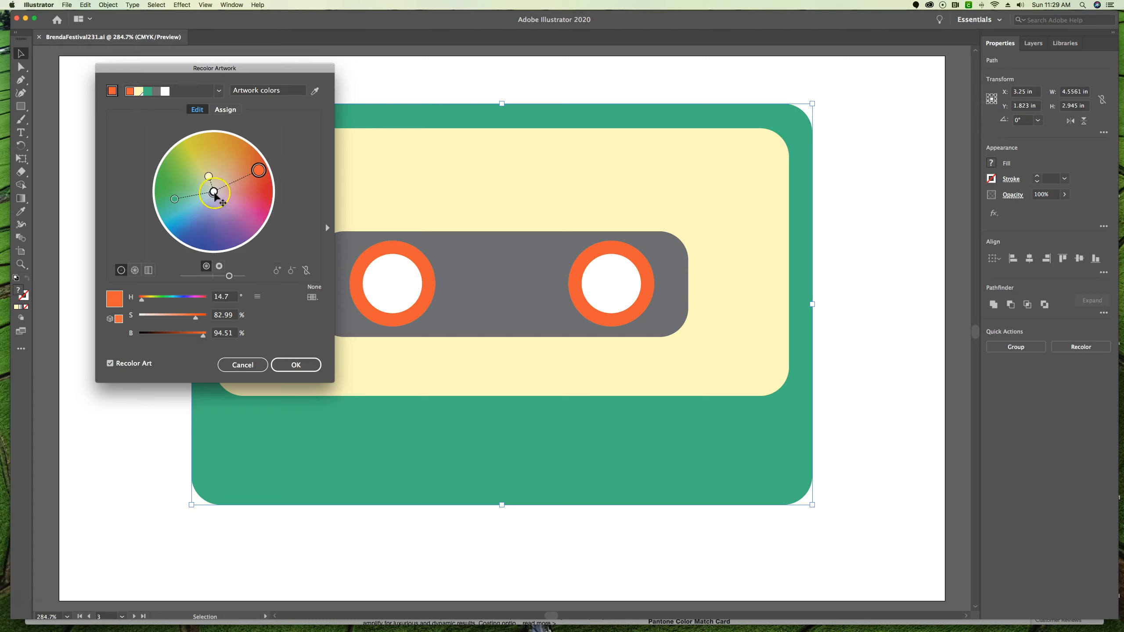
# Step: Recolor the cassette's cream label to a yellow-orange of about H 39°, S 67%, B 100% on the color wheel
pyautogui.click(209, 176)
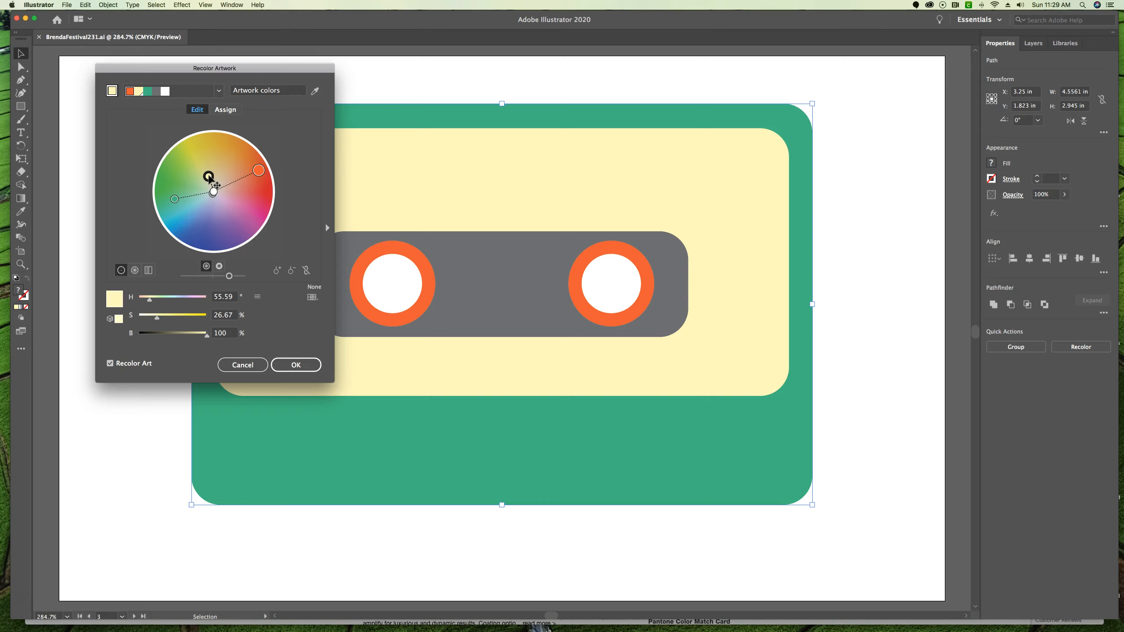
pyautogui.moveTo(210, 177)
pyautogui.mouseDown()
pyautogui.moveTo(232, 157)
pyautogui.moveTo(210, 154)
pyautogui.moveTo(240, 162)
pyautogui.moveTo(220, 166)
pyautogui.moveTo(226, 157)
pyautogui.mouseUp()
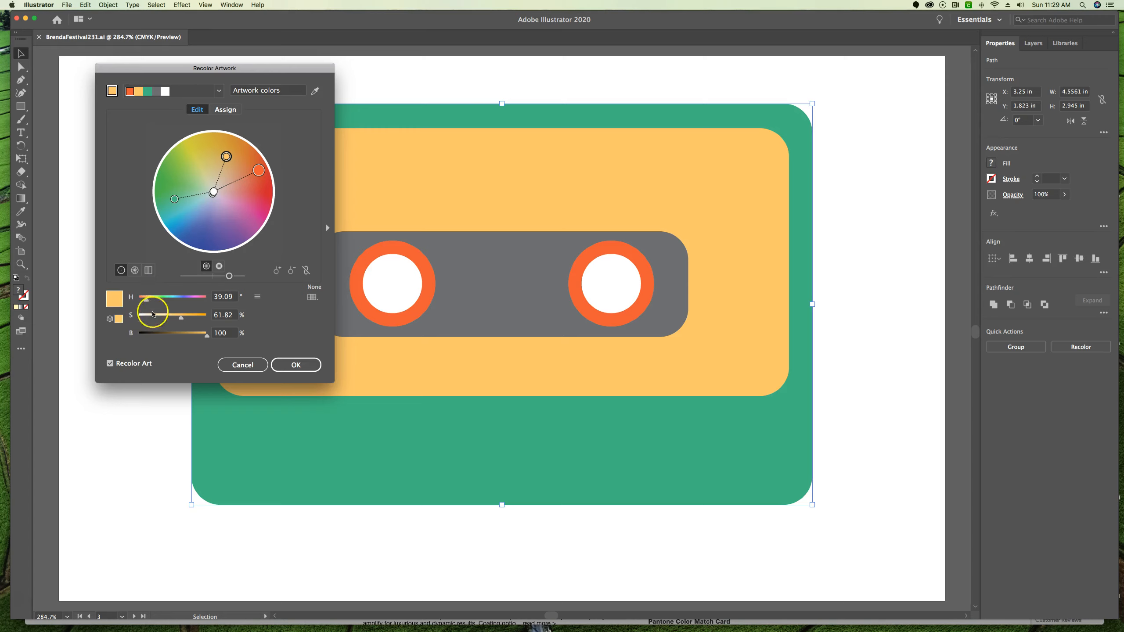
pyautogui.click(257, 297)
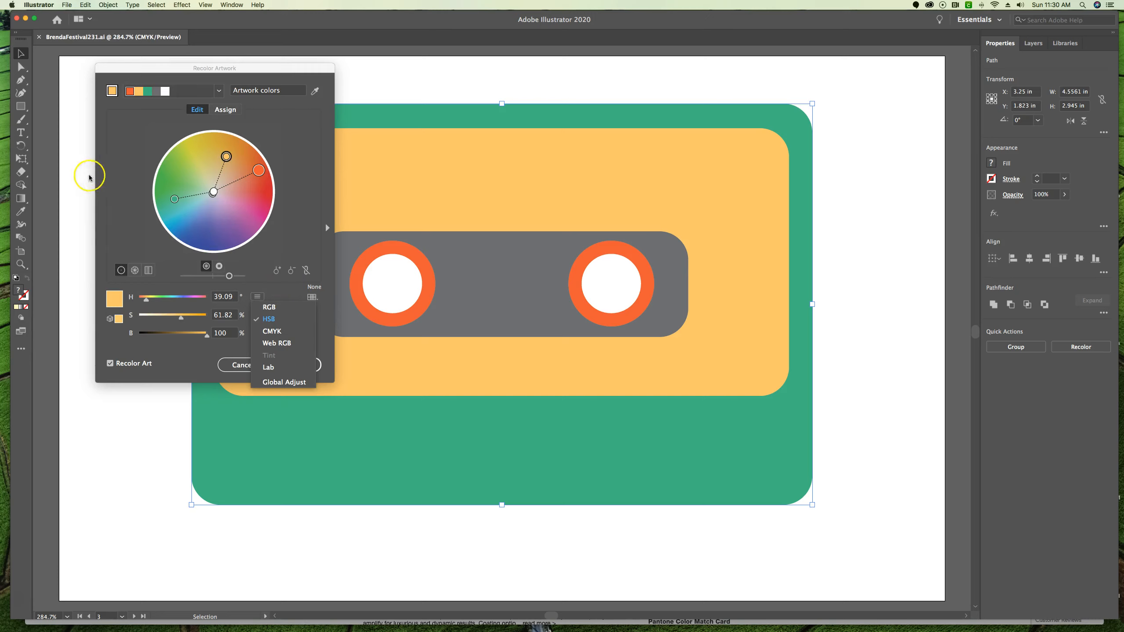
pyautogui.click(275, 319)
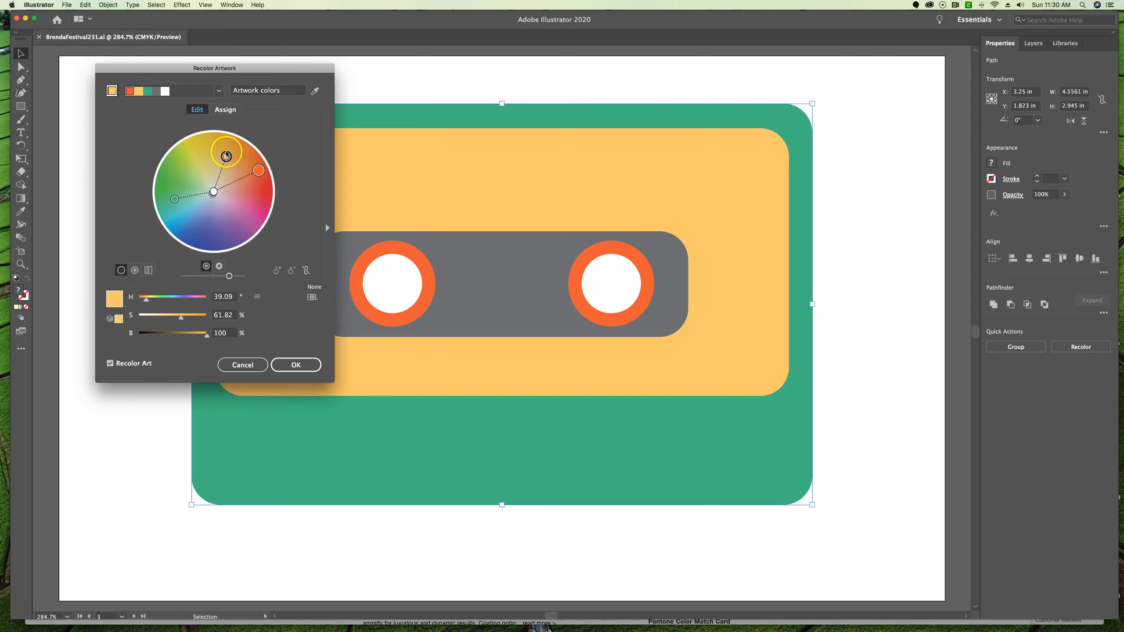
pyautogui.moveTo(226, 155); pyautogui.dragTo(227, 154)
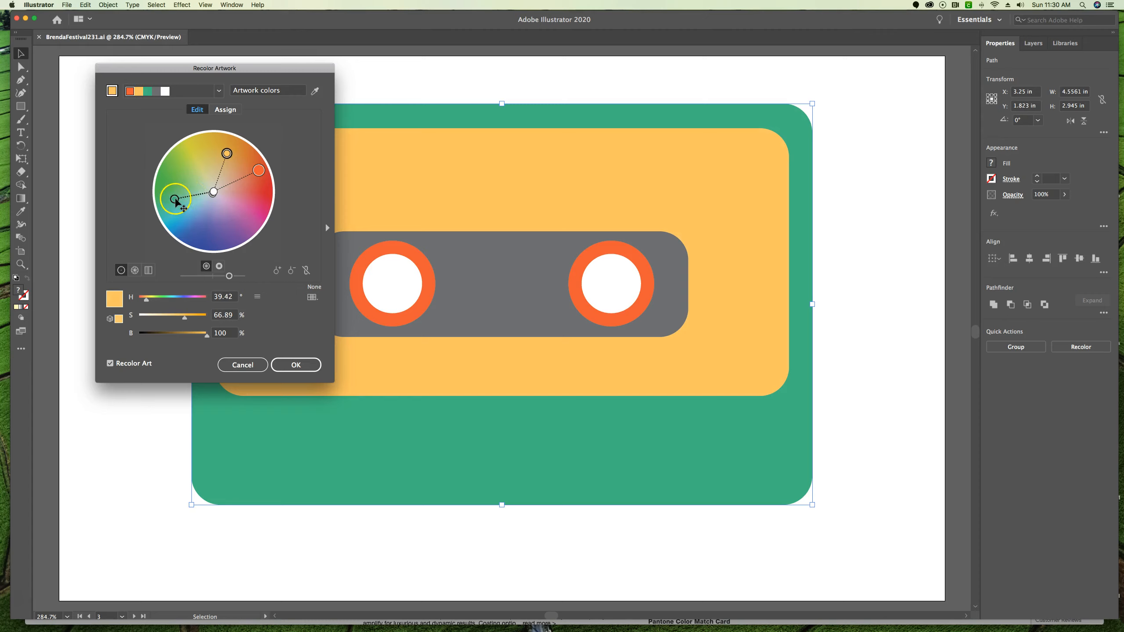
# Step: Select the cassette body's green on the color wheel and switch the color sliders to CMYK
pyautogui.click(175, 200)
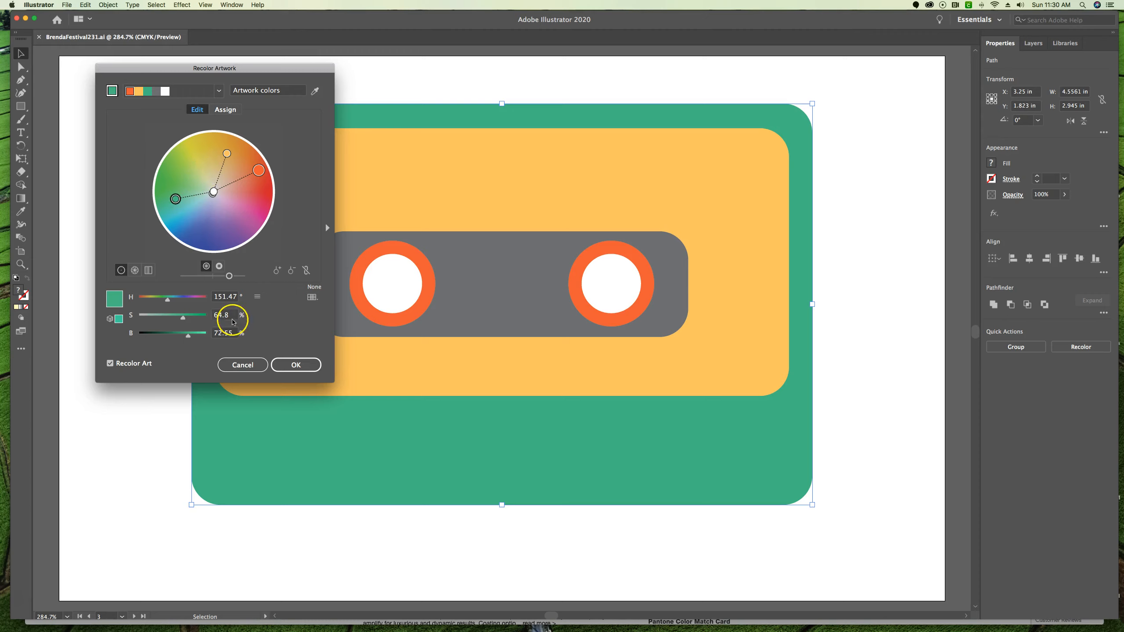
pyautogui.click(257, 298)
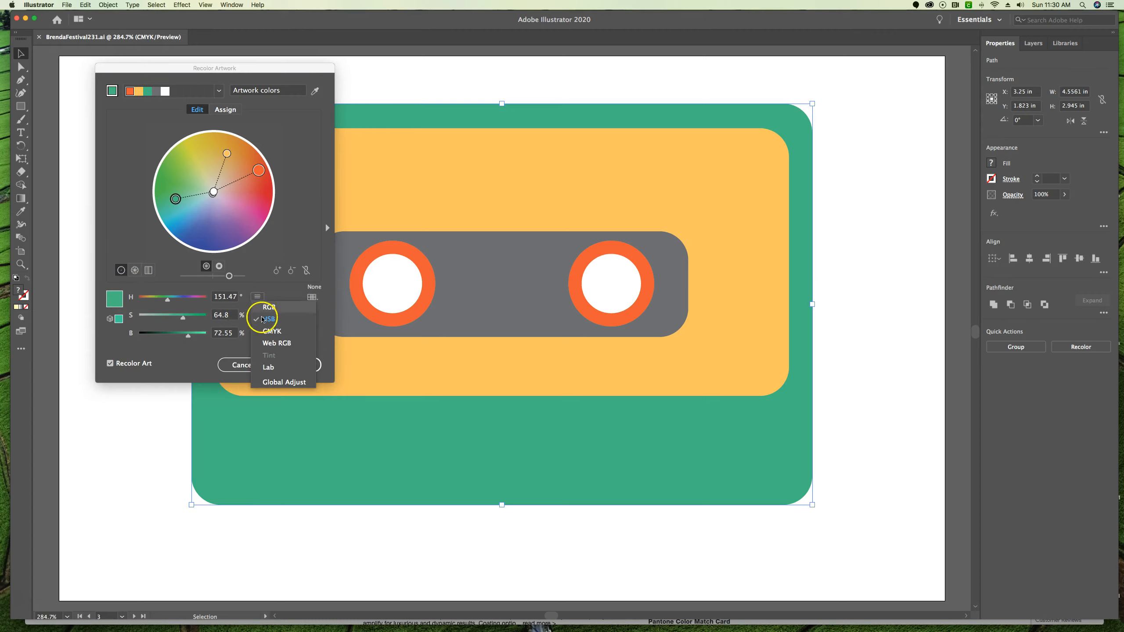
pyautogui.click(266, 331)
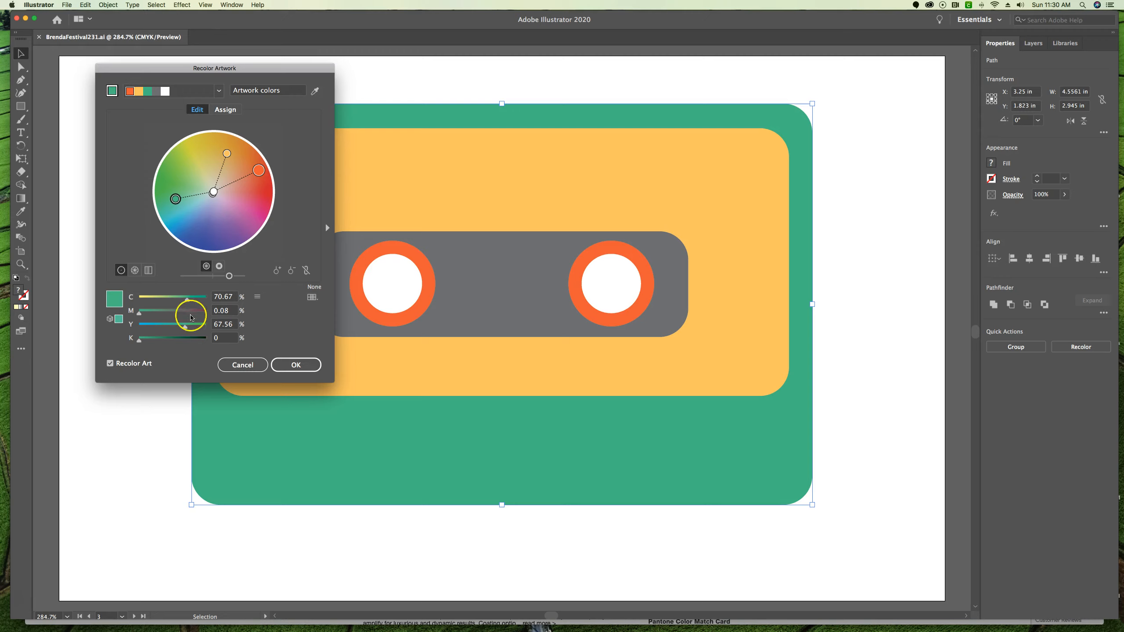
# Step: Try 15% yellow for the green body color, and restore the original artwork colors
pyautogui.click(224, 325)
pyautogui.moveTo(235, 323); pyautogui.dragTo(203, 323)
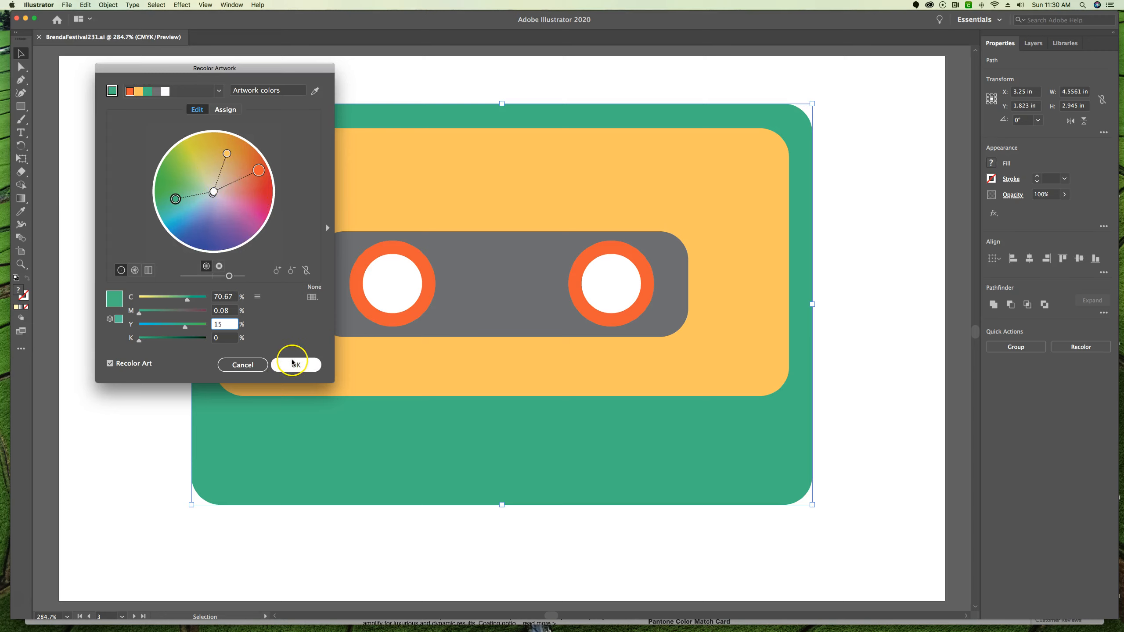
pyautogui.press('Tab')
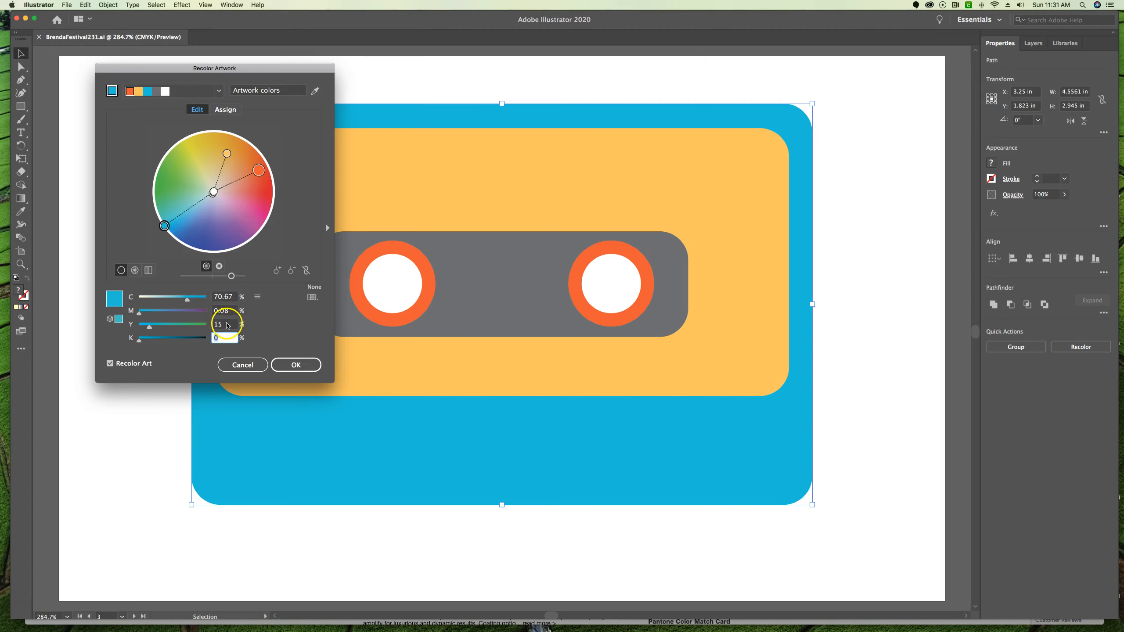
pyautogui.click(315, 91)
# Step: Recolor the cream label to golden yellow, set the green body's yellow value to 15%, apply the recoloring, and deselect the artwork
pyautogui.click(225, 144)
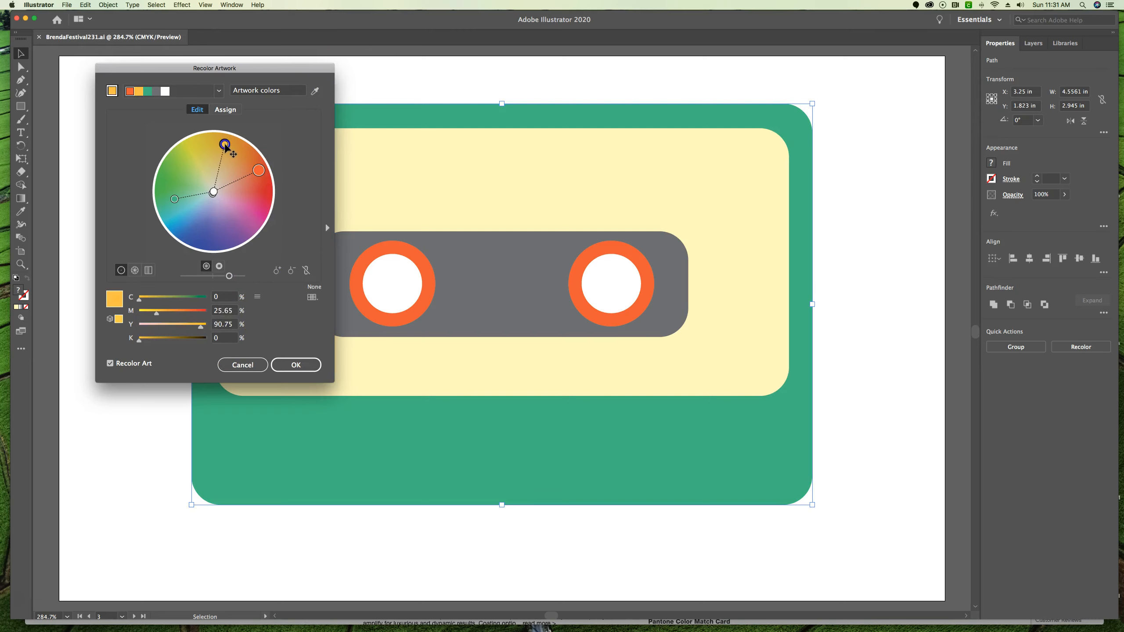
pyautogui.moveTo(224, 151); pyautogui.dragTo(225, 150)
pyautogui.click(174, 199)
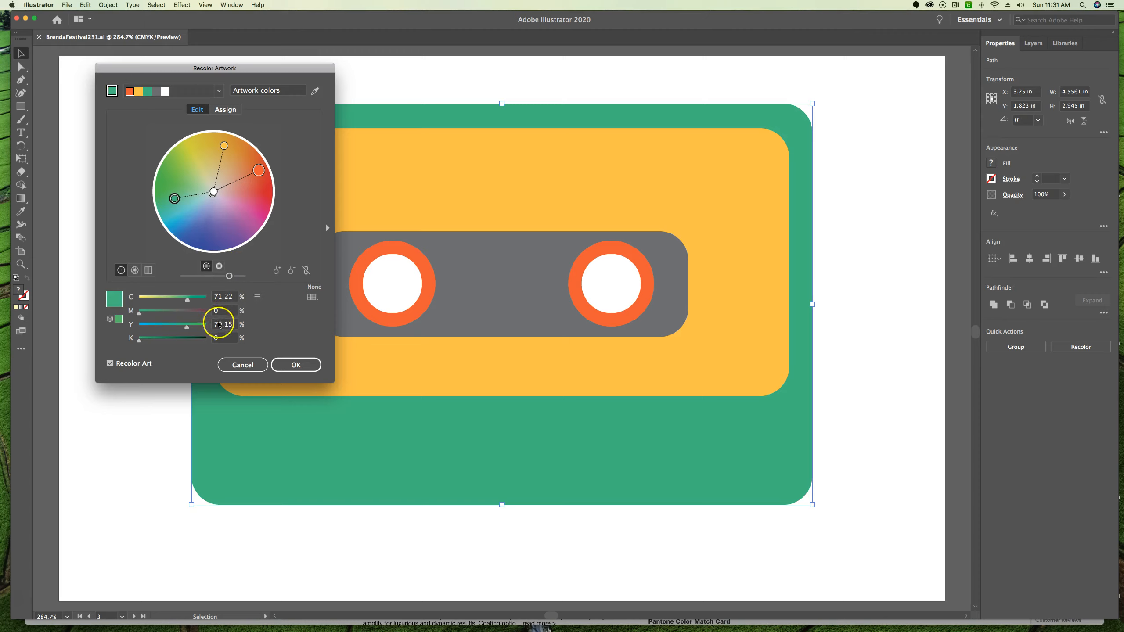
pyautogui.moveTo(230, 323); pyautogui.dragTo(212, 321)
pyautogui.write('15')
pyautogui.press('Tab')
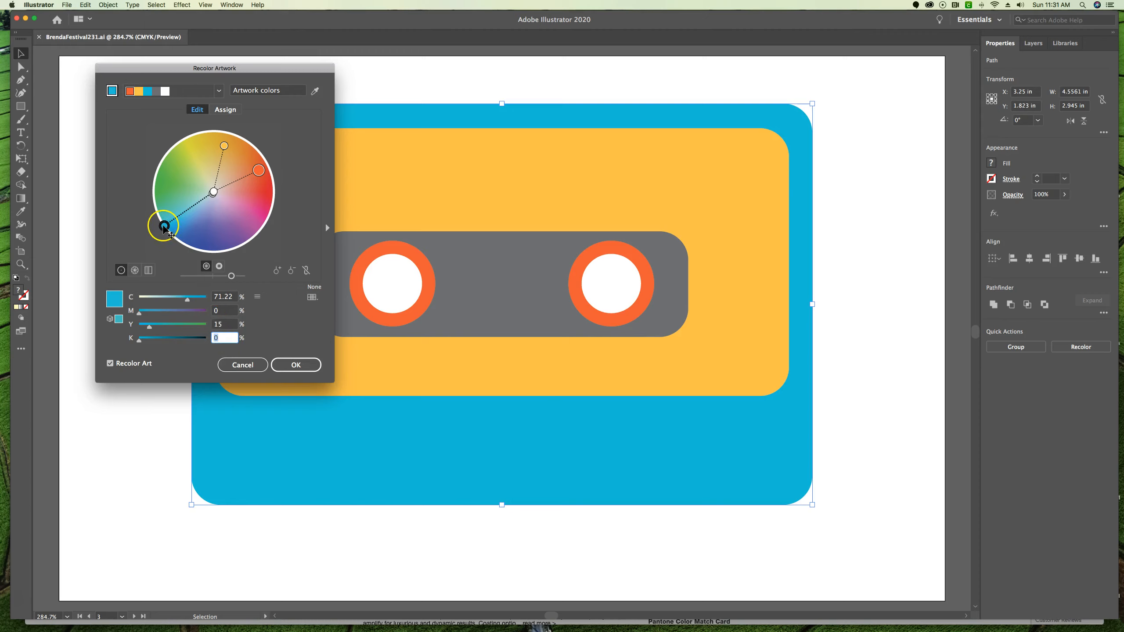
pyautogui.click(296, 365)
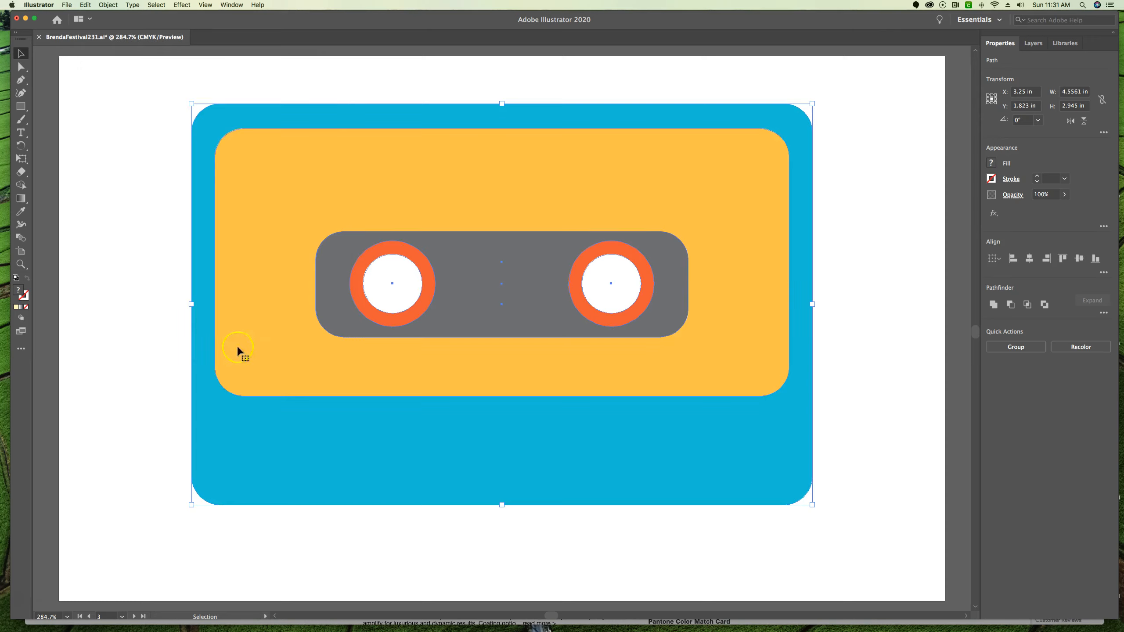
pyautogui.click(93, 83)
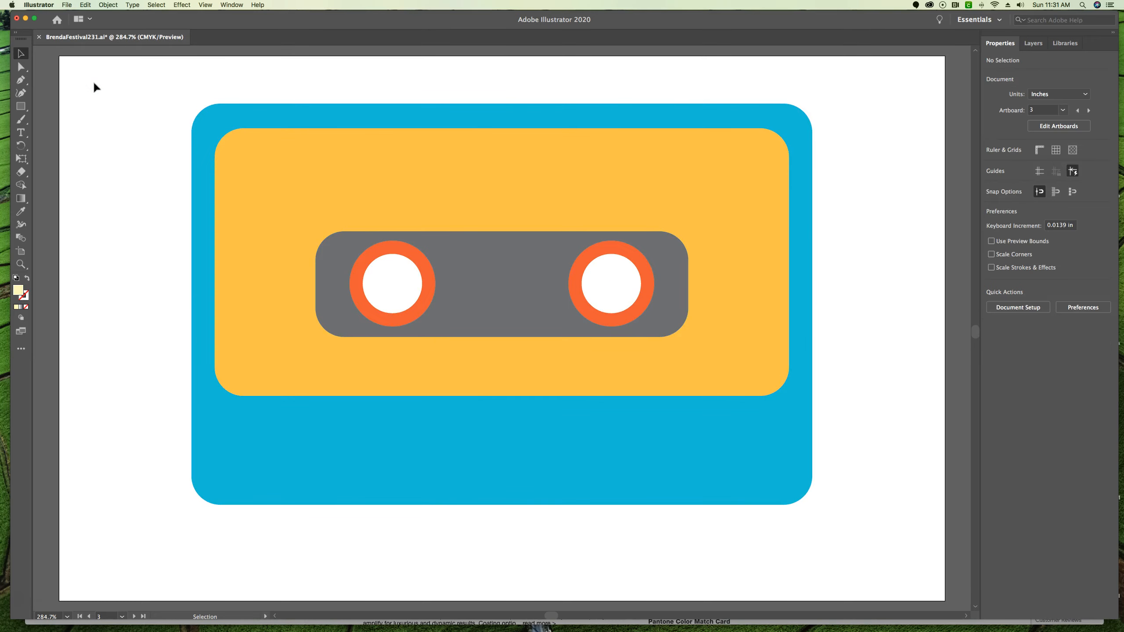
pyautogui.click(1035, 598)
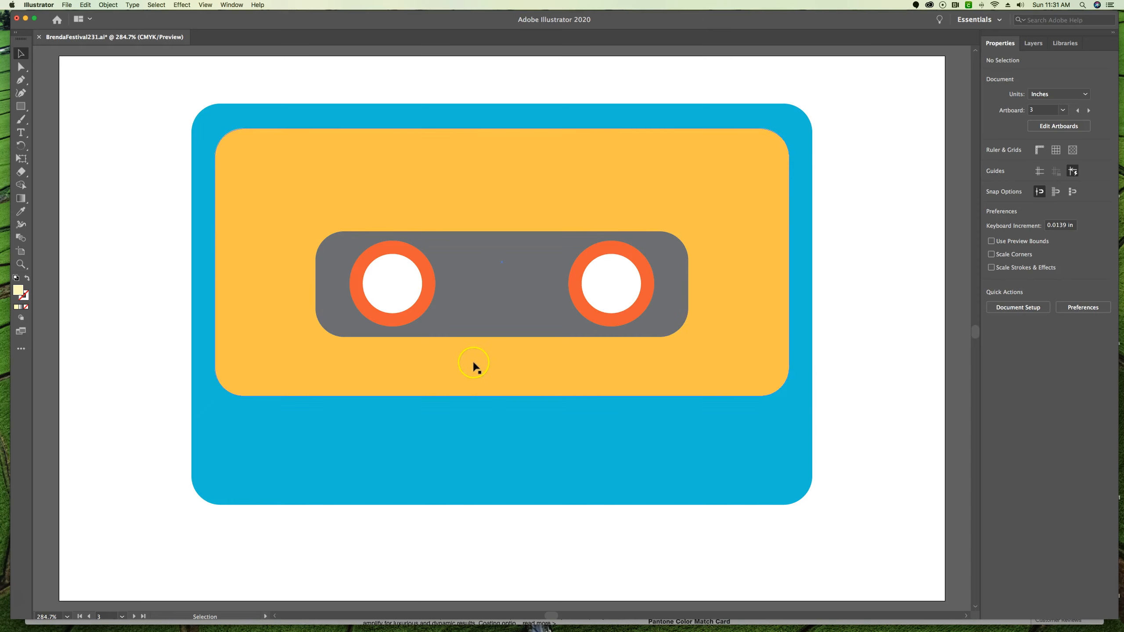
# Step: Go to the Sunglasses artwork artboard and open the green-framed sunglasses group in Recolor Artwork
pyautogui.click(123, 617)
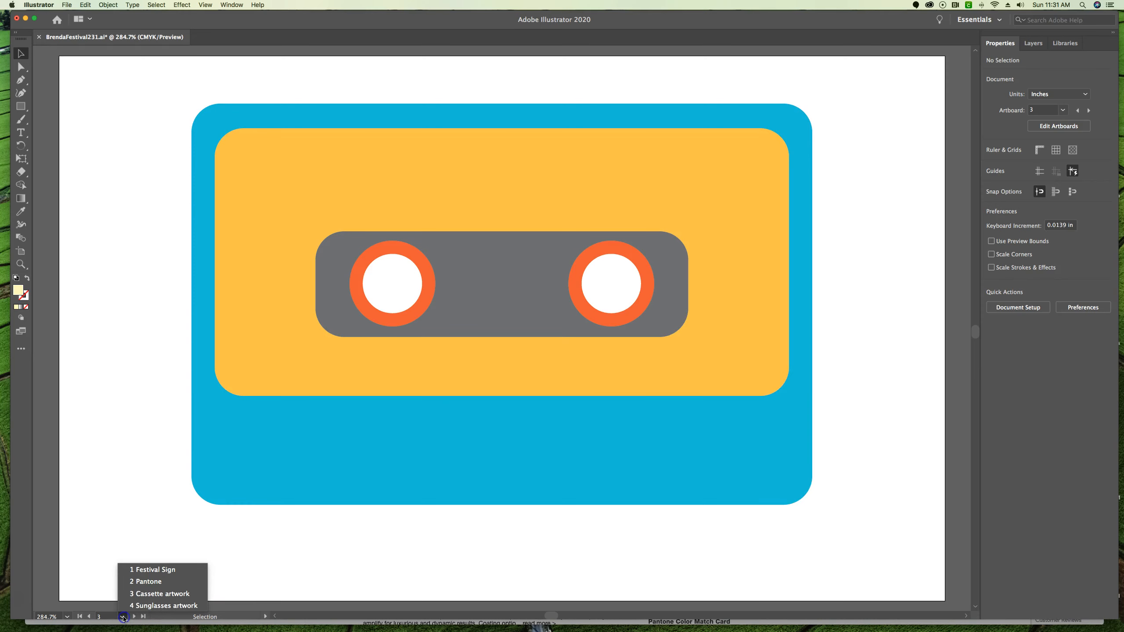
pyautogui.click(146, 605)
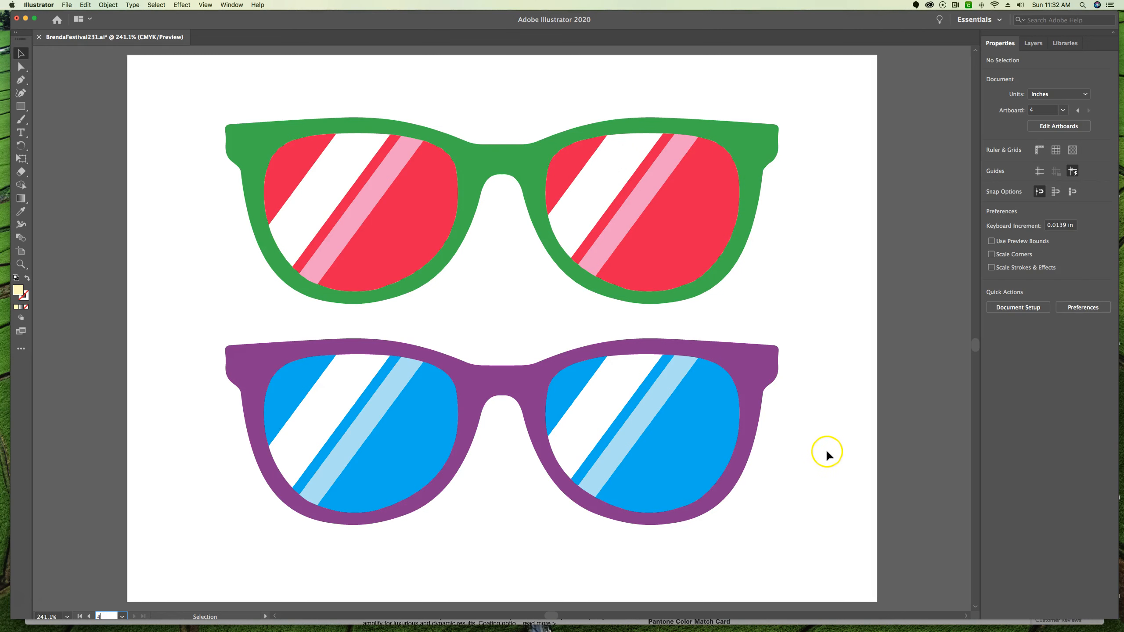
pyautogui.scroll(1, 826, 454)
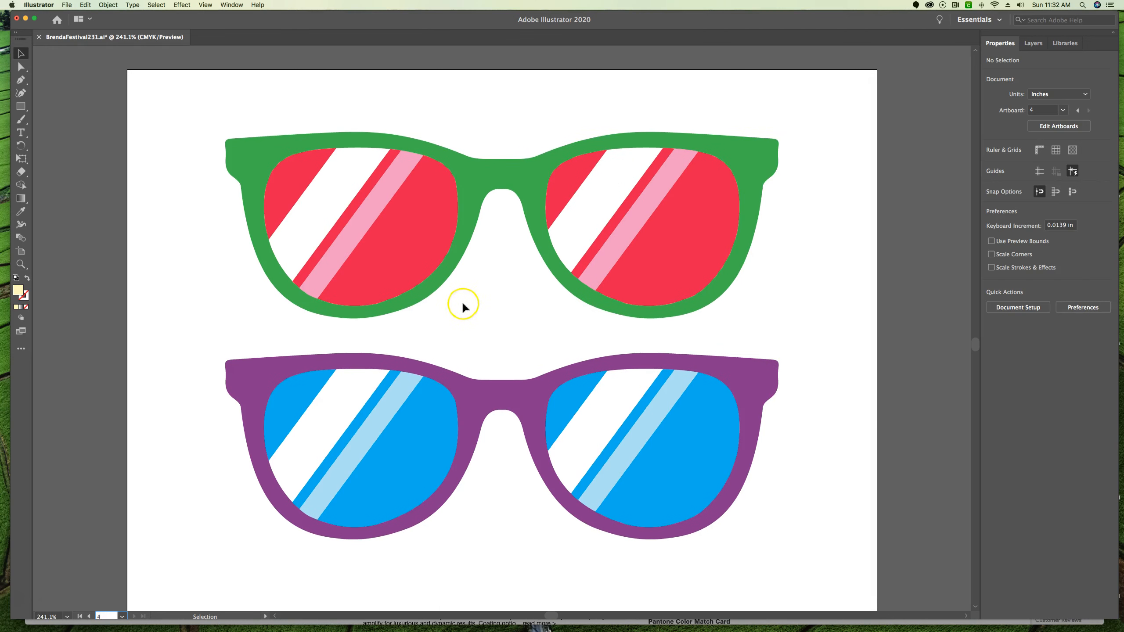
pyautogui.click(764, 151)
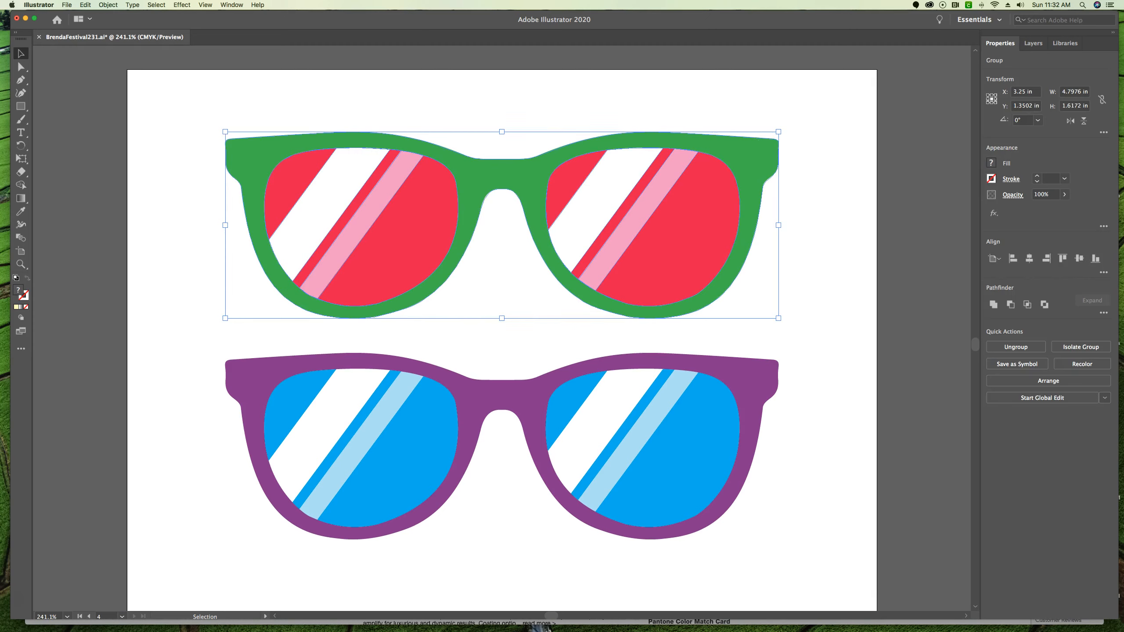
pyautogui.click(1081, 364)
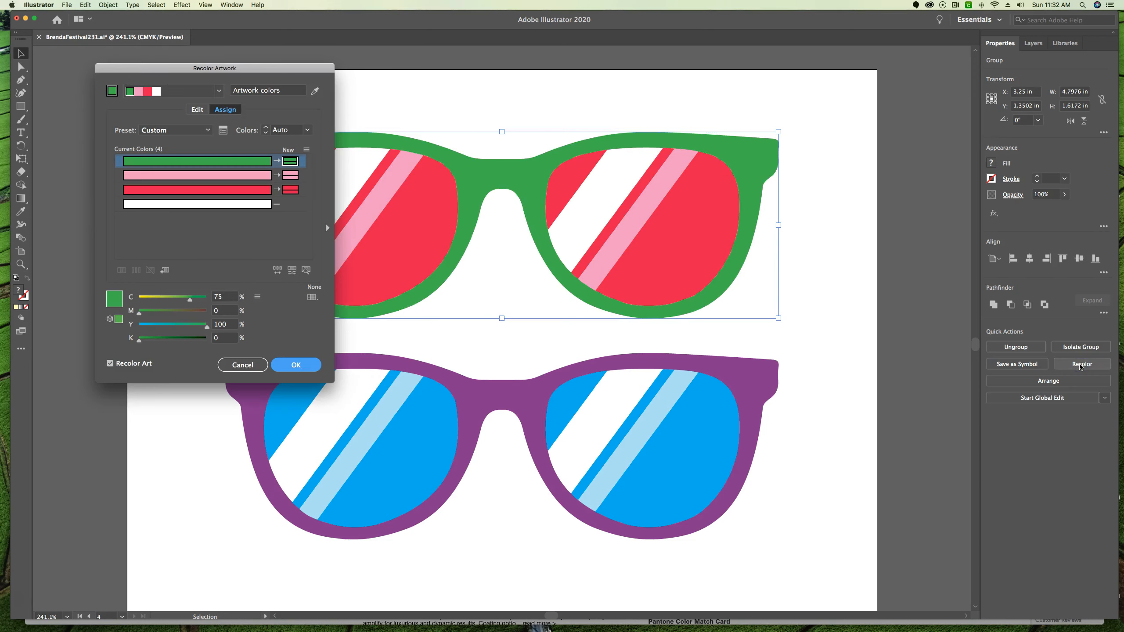
# Step: Move the Recolor Artwork dialog clear of the glasses and reduce the green-framed sunglasses to 1 color
pyautogui.moveTo(293, 67); pyautogui.dragTo(505, 110)
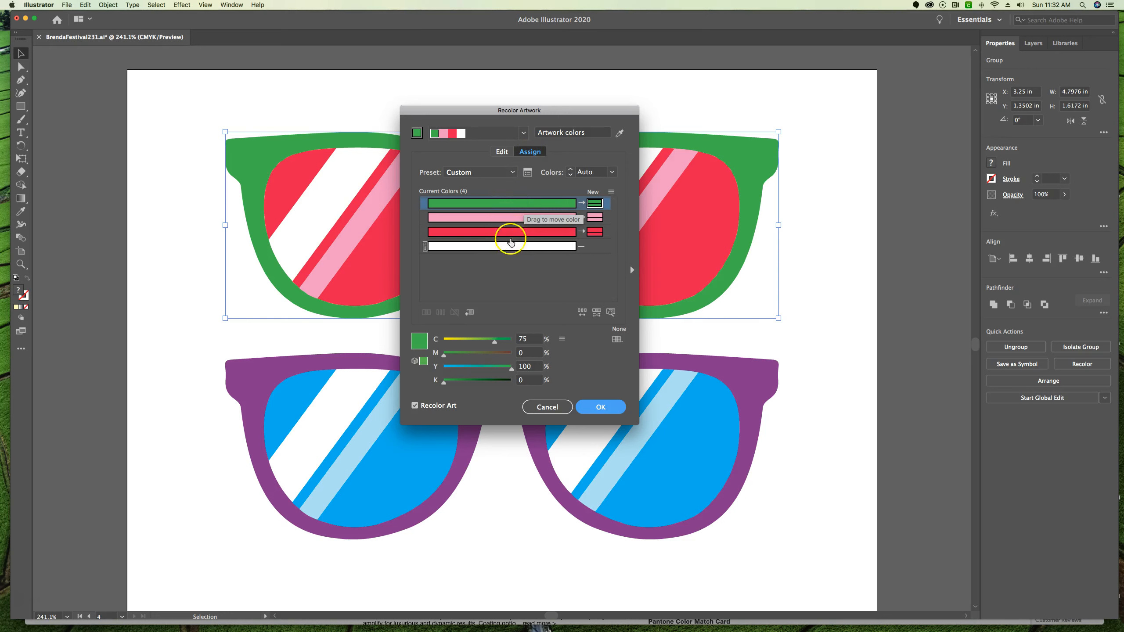
pyautogui.moveTo(585, 112); pyautogui.dragTo(932, 110)
pyautogui.click(805, 217)
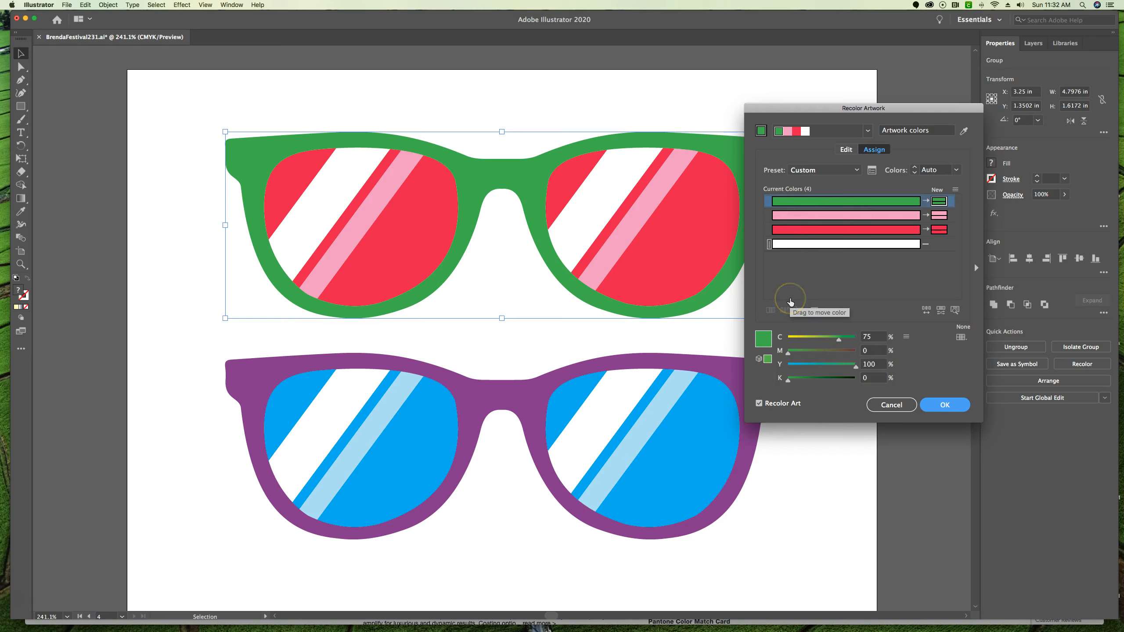
pyautogui.click(819, 306)
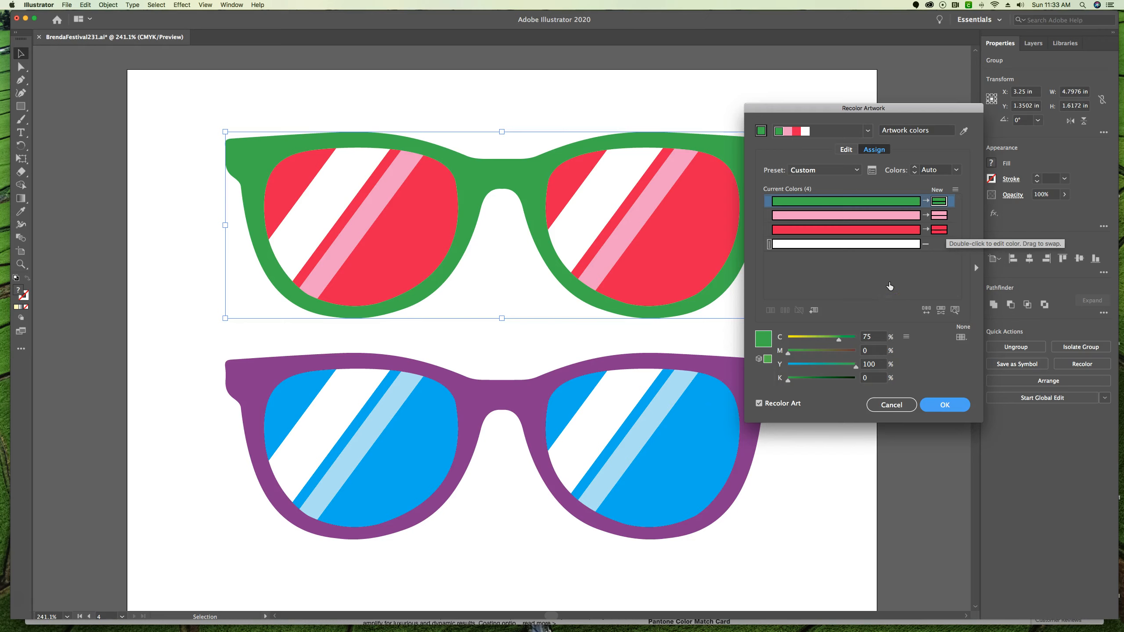
pyautogui.click(885, 203)
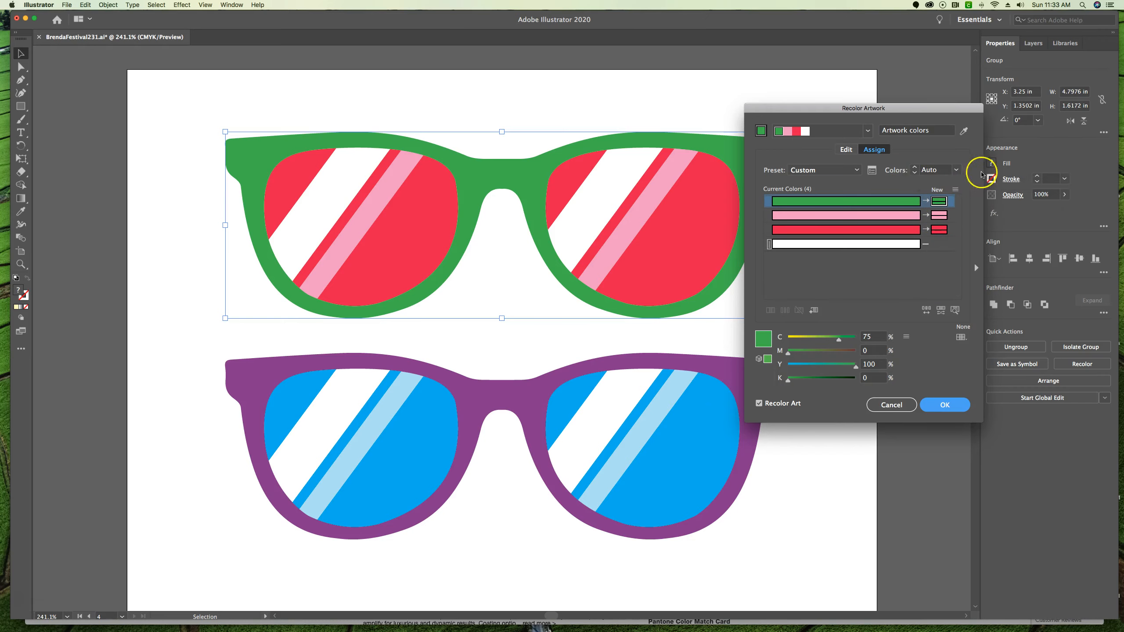
pyautogui.click(957, 170)
pyautogui.click(967, 194)
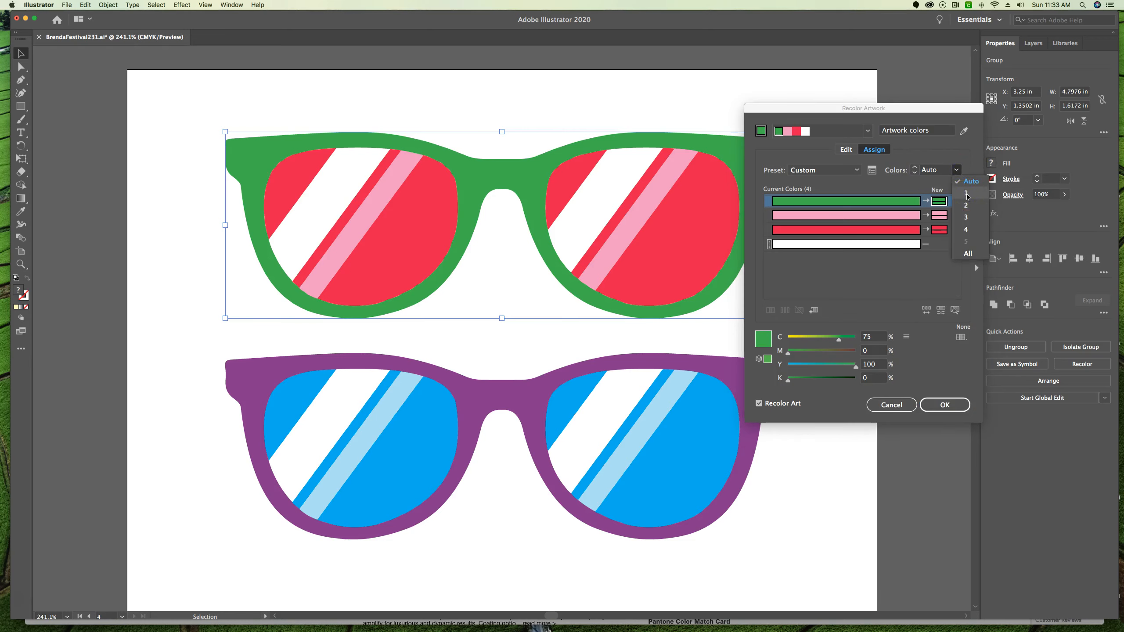
pyautogui.click(968, 194)
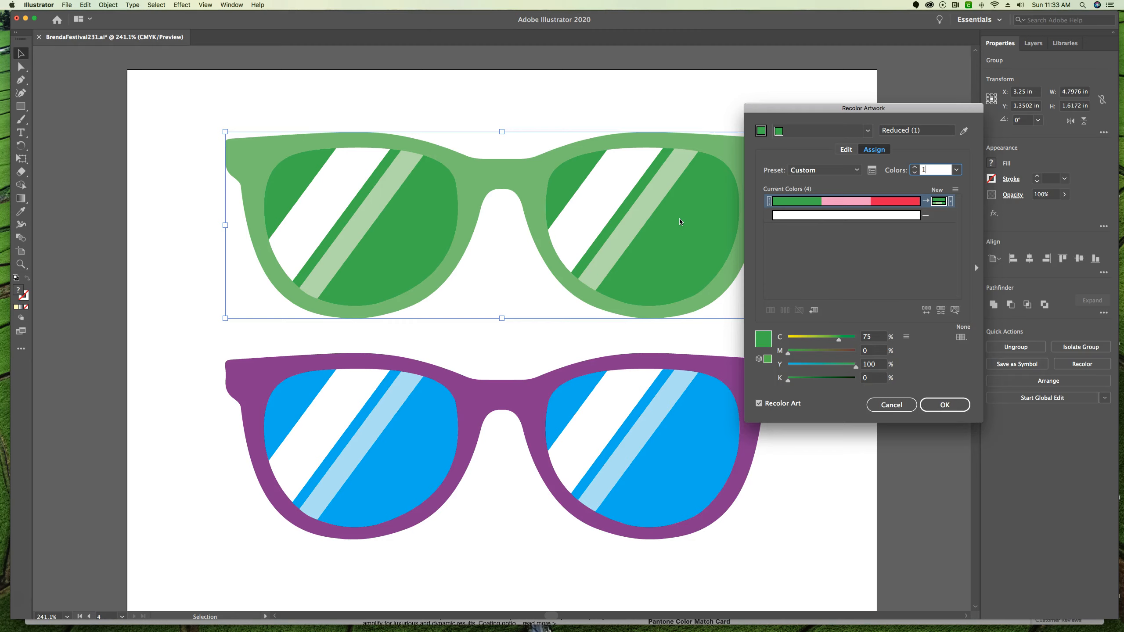
# Step: Replace the reduced green with the Burnt Orange swatch and apply the recoloring to the sunglasses
pyautogui.doubleClick(939, 202)
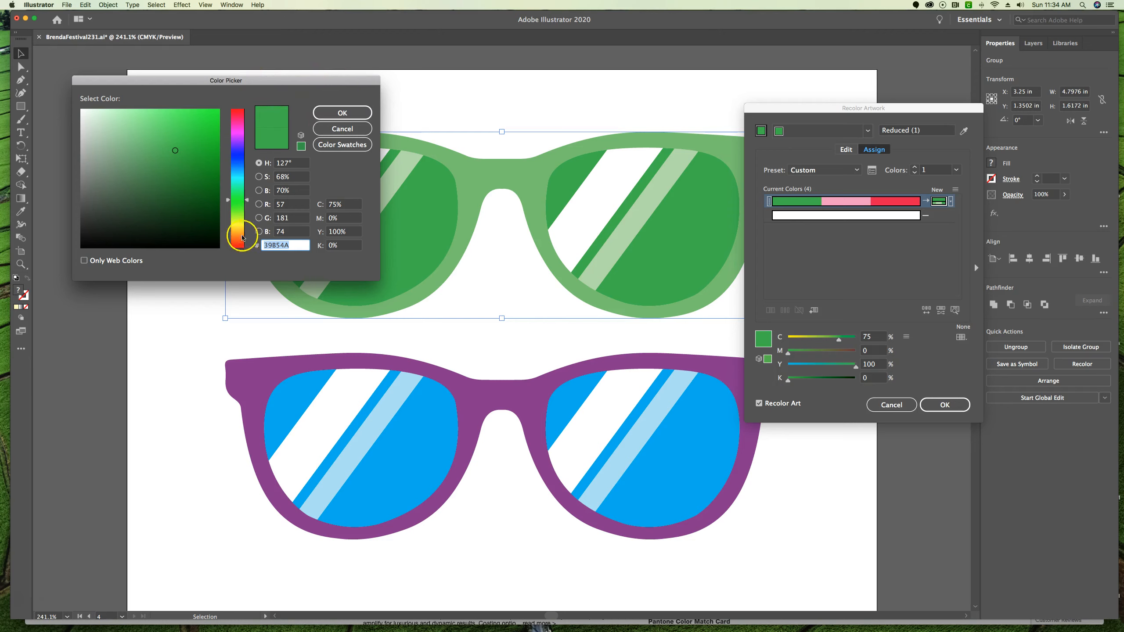
pyautogui.click(354, 147)
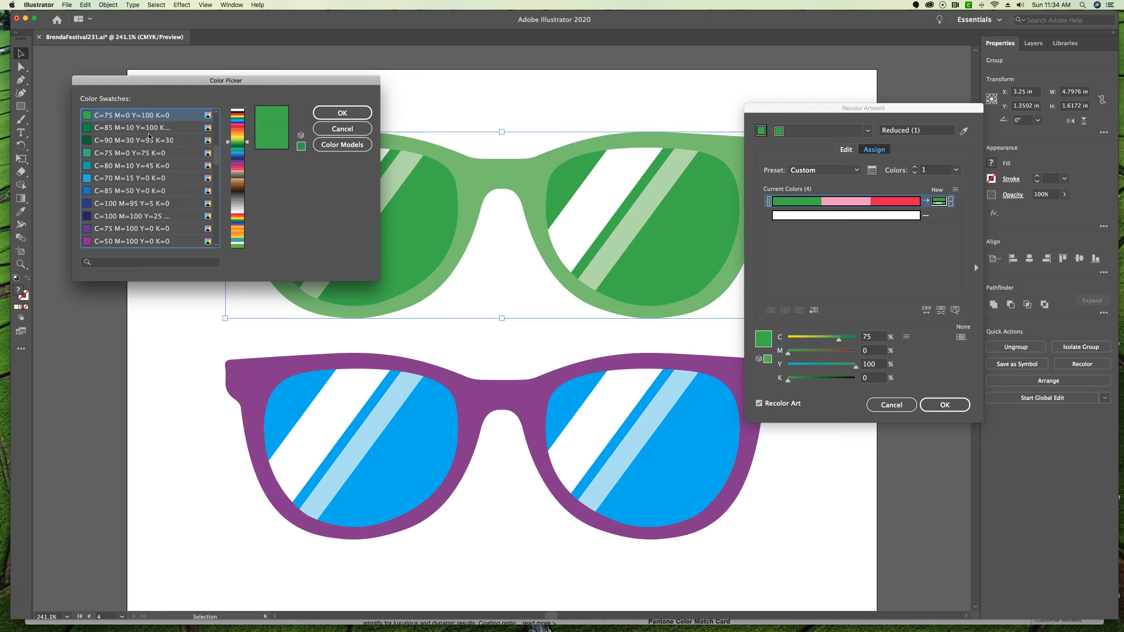
pyautogui.scroll(-3, 151, 160)
pyautogui.scroll(-3, 148, 129)
pyautogui.scroll(-5, 151, 129)
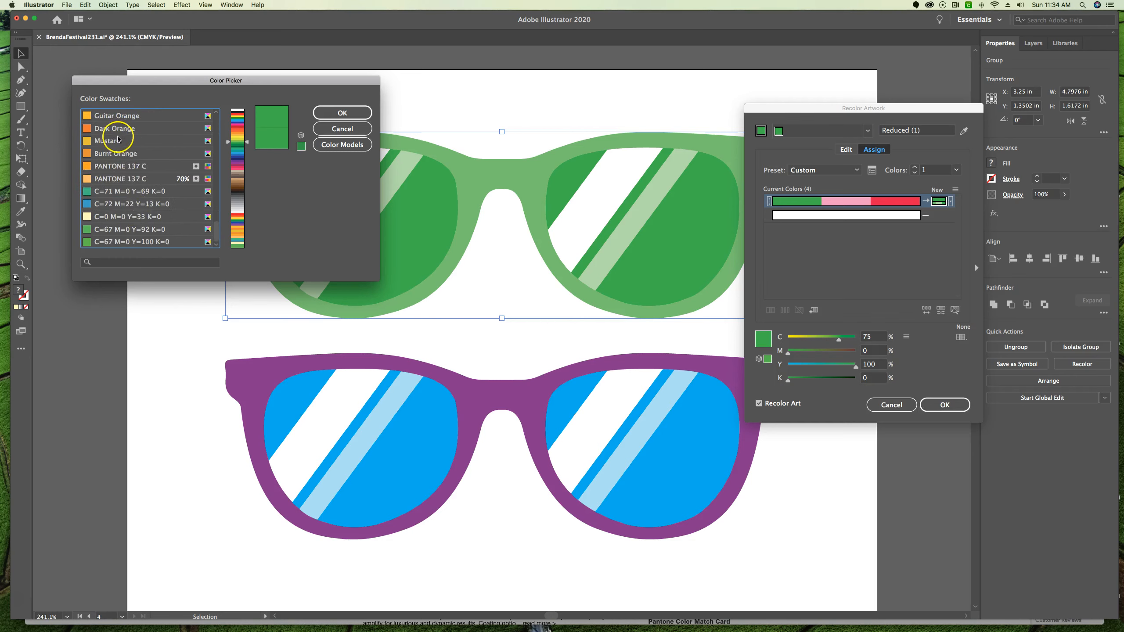
pyautogui.click(116, 155)
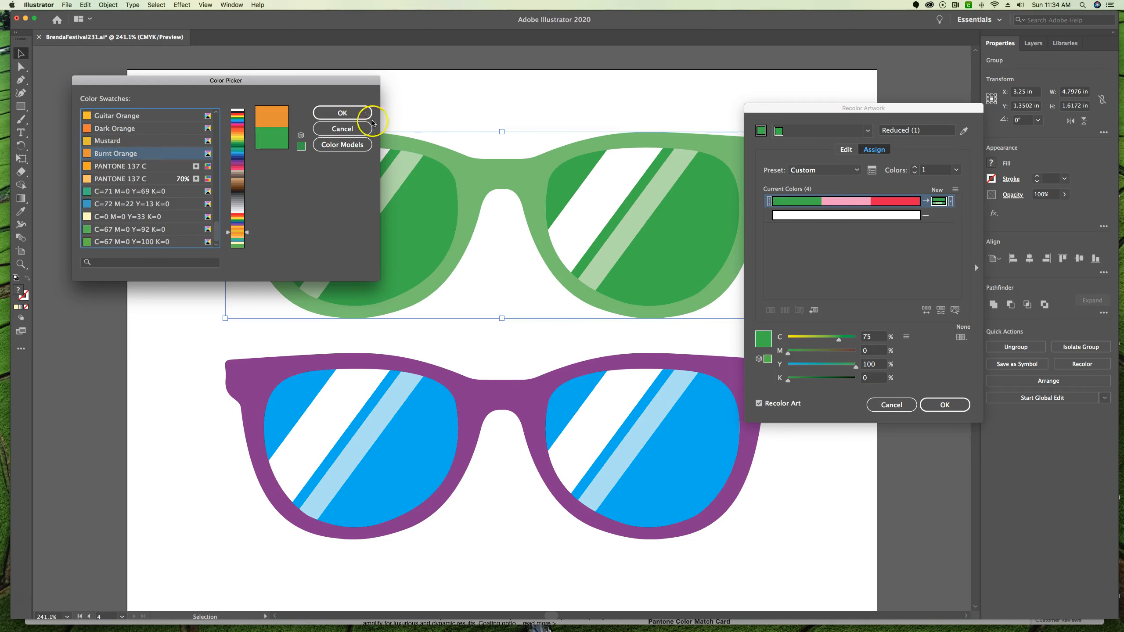
pyautogui.click(357, 114)
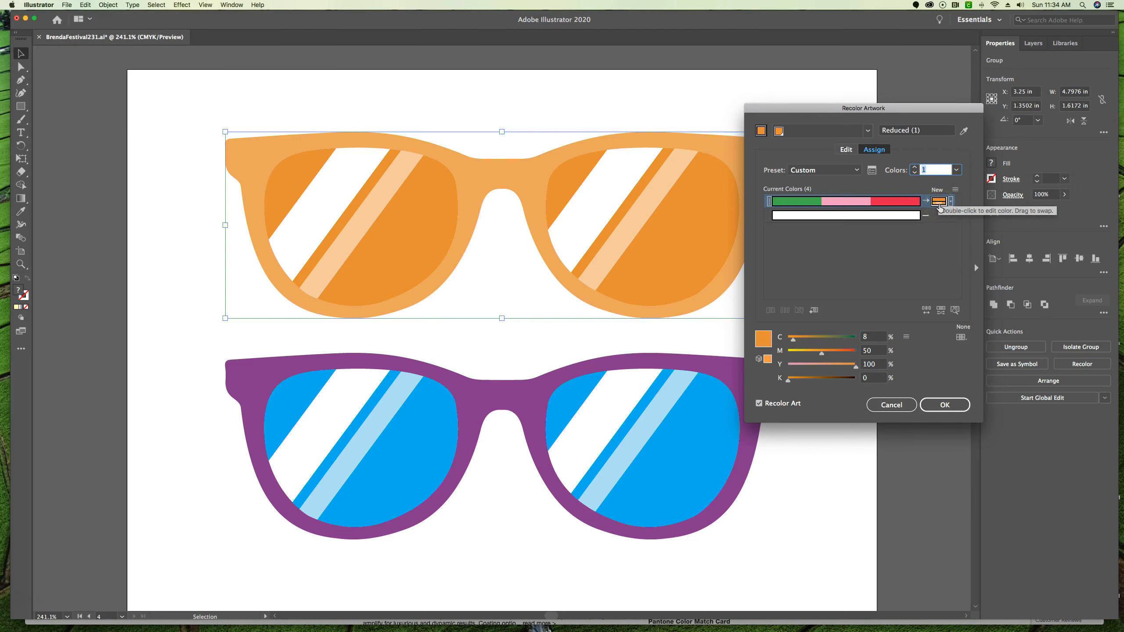
pyautogui.click(945, 405)
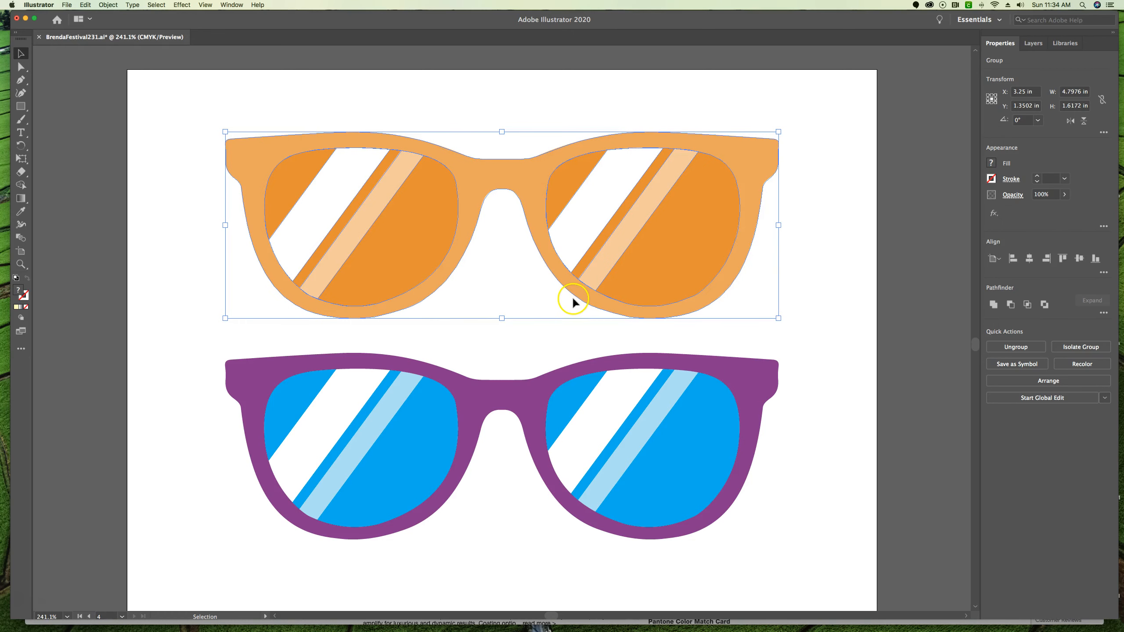
# Step: Try reducing the purple-framed sunglasses to 2, 3, 4 and 1 colors in Recolor Artwork, cancel the recoloring, and deselect the artwork
pyautogui.click(580, 369)
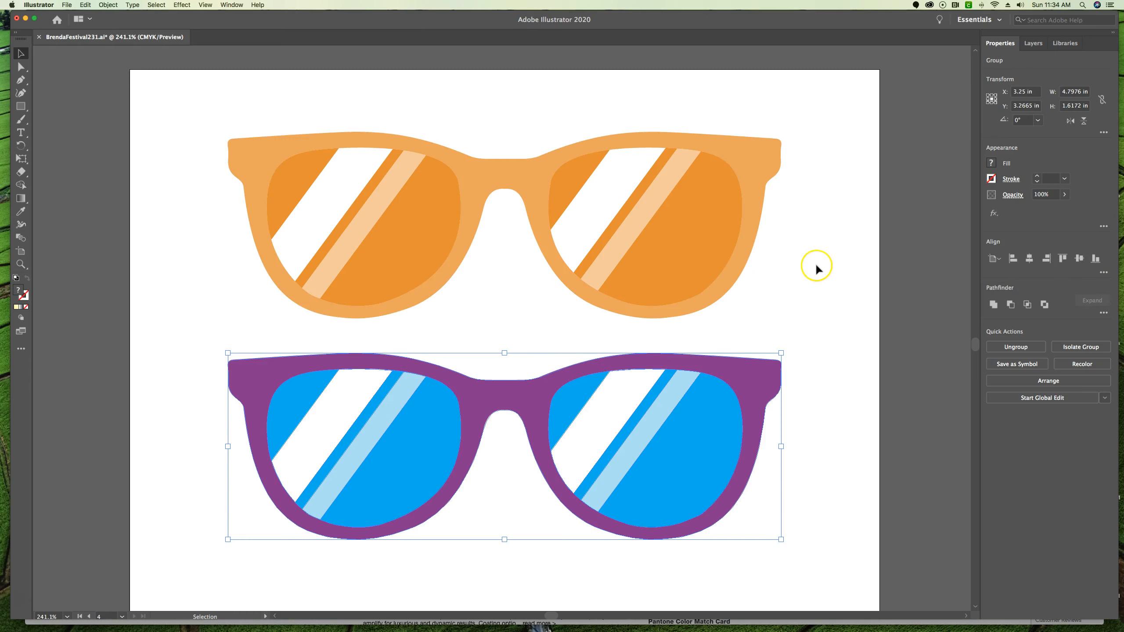
pyautogui.click(1084, 363)
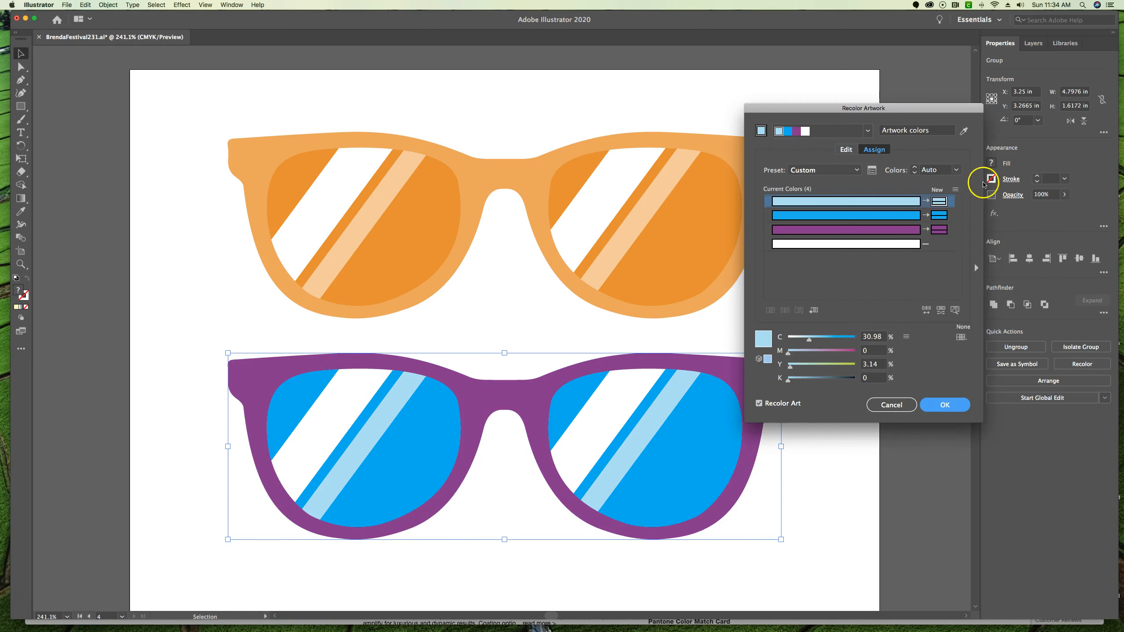
pyautogui.click(956, 170)
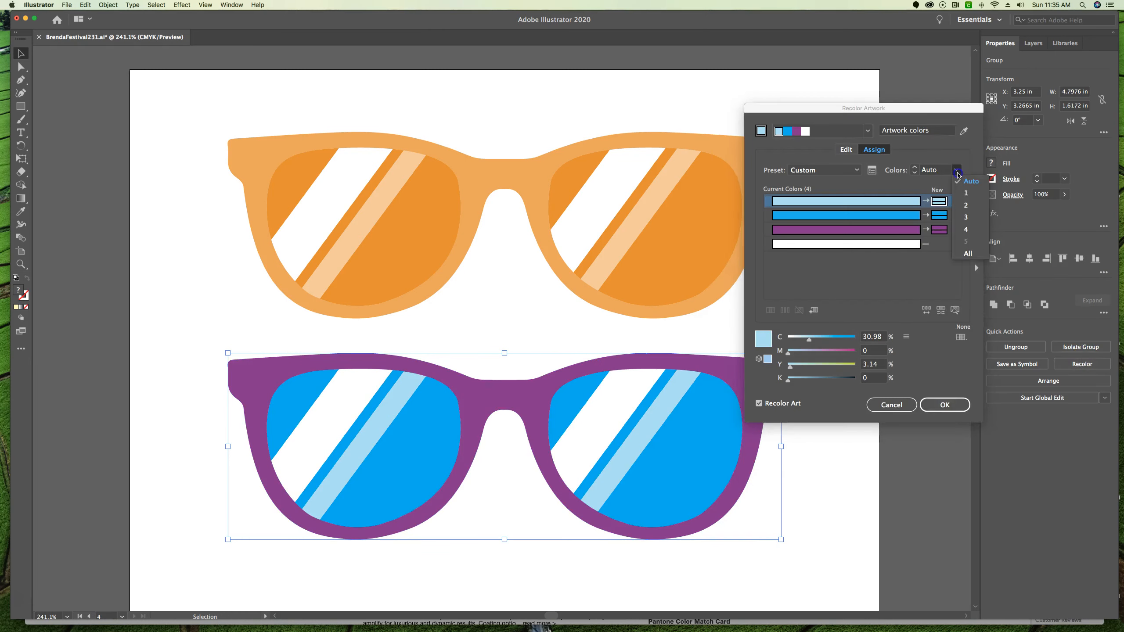
pyautogui.click(966, 206)
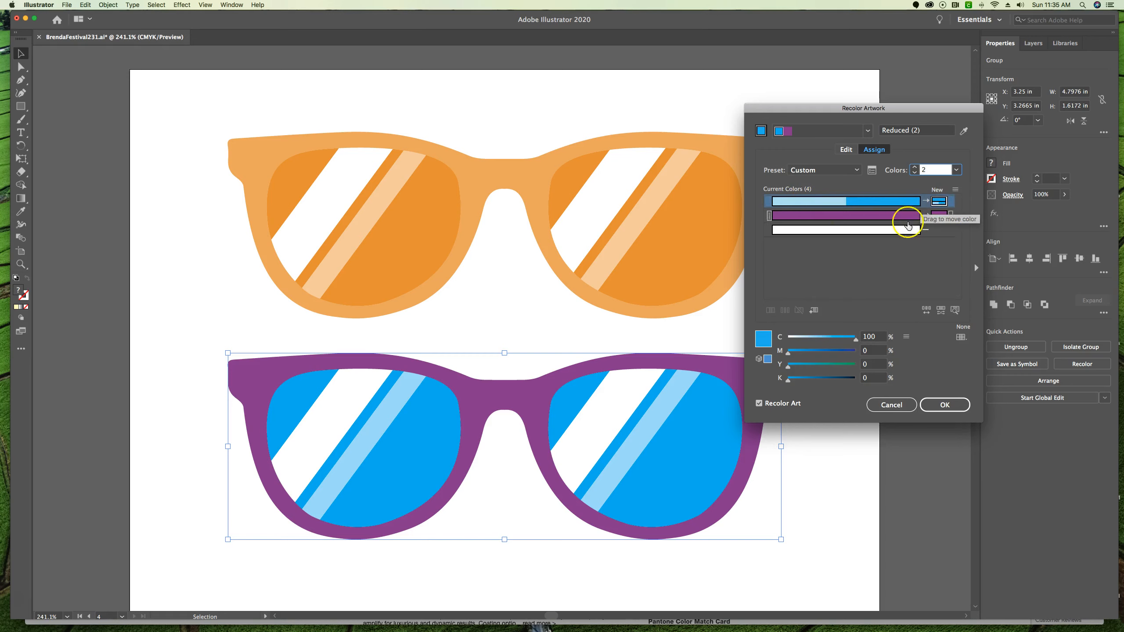
pyautogui.click(957, 169)
pyautogui.click(968, 218)
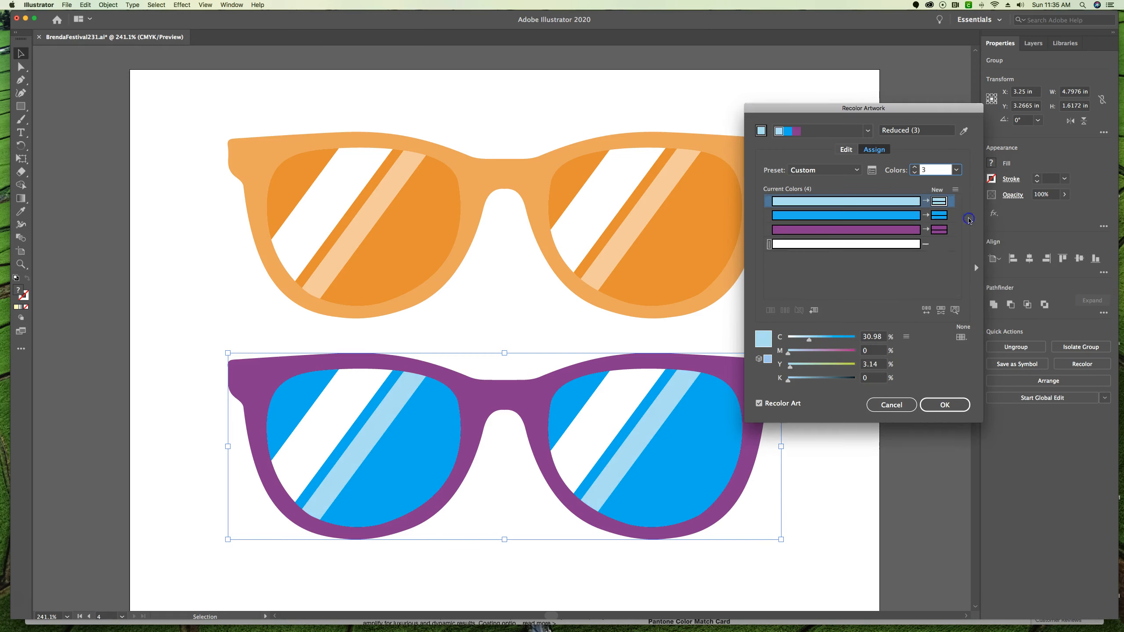
pyautogui.click(957, 170)
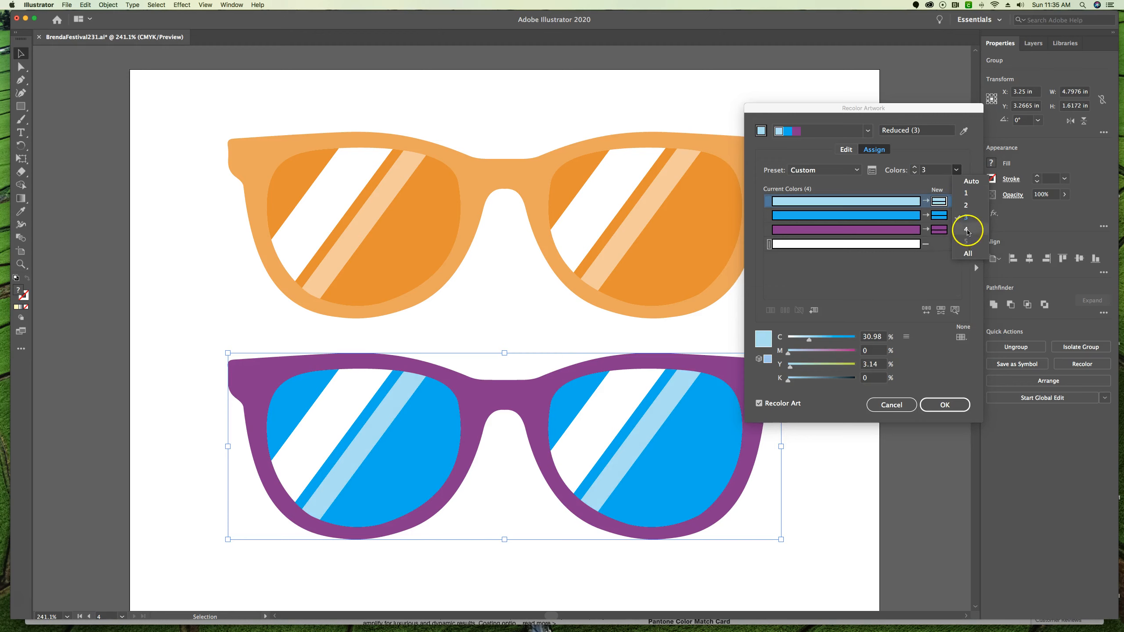
pyautogui.click(968, 230)
pyautogui.click(957, 170)
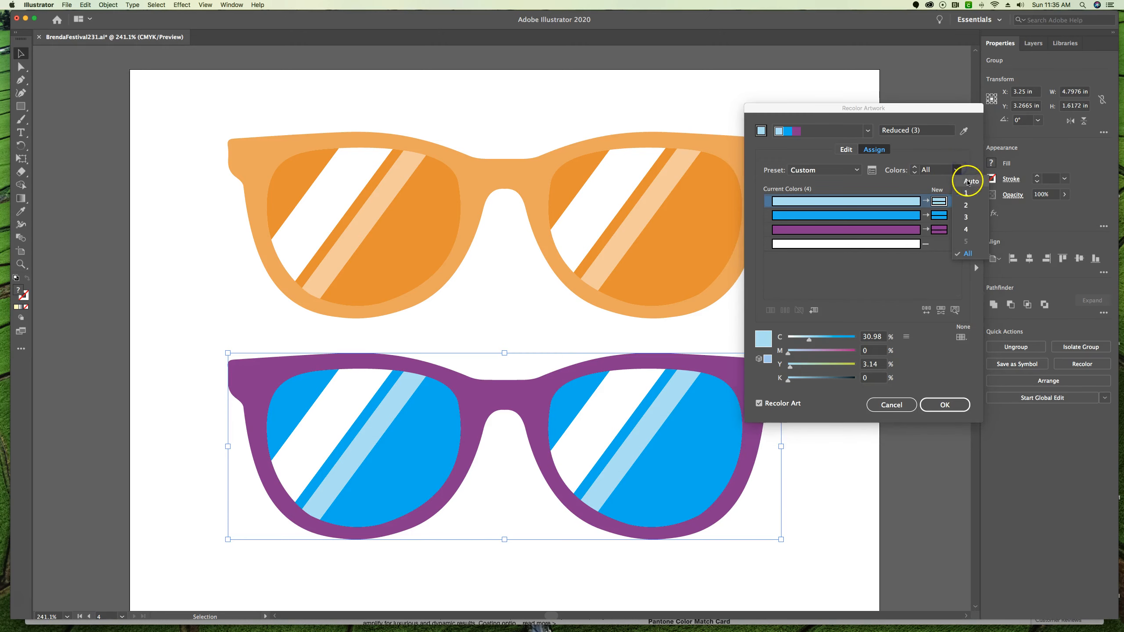
pyautogui.click(967, 193)
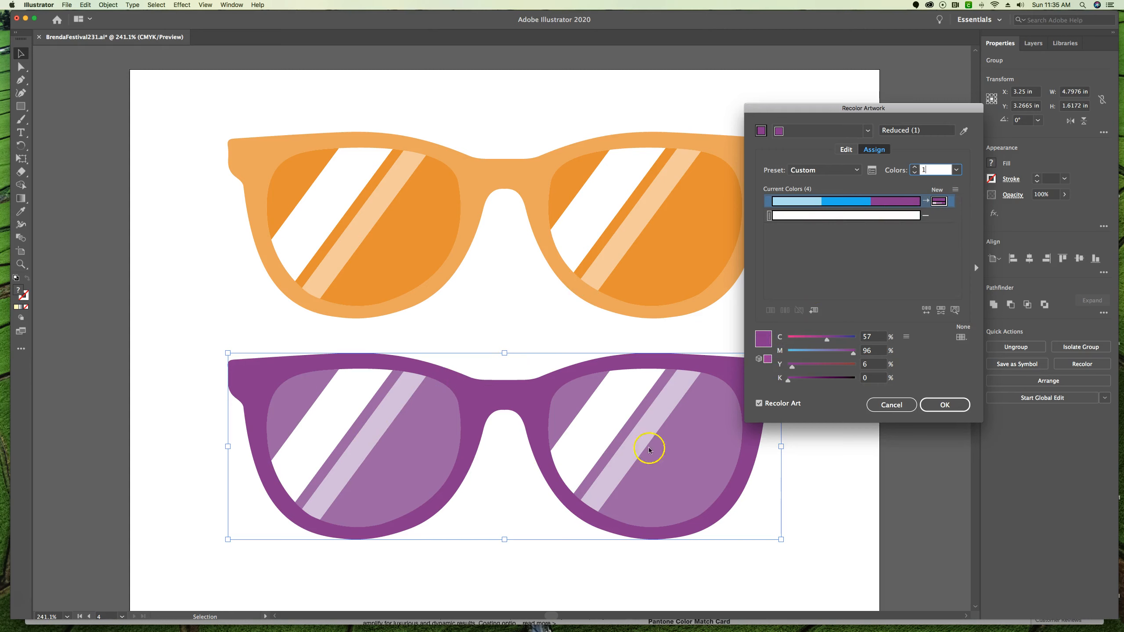
pyautogui.click(881, 406)
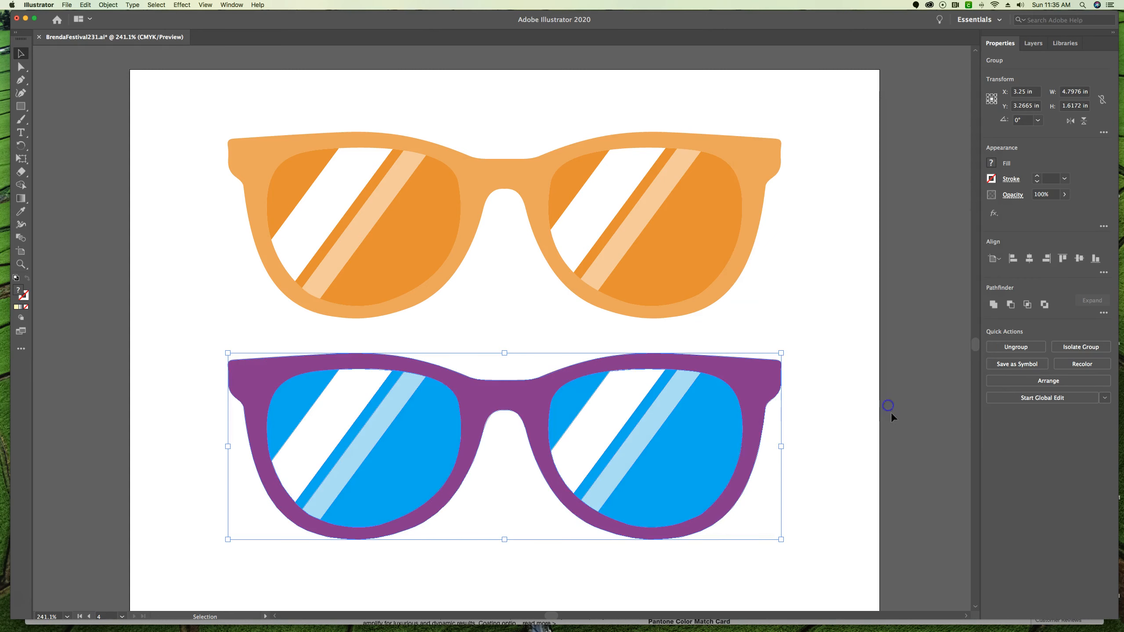
pyautogui.click(863, 364)
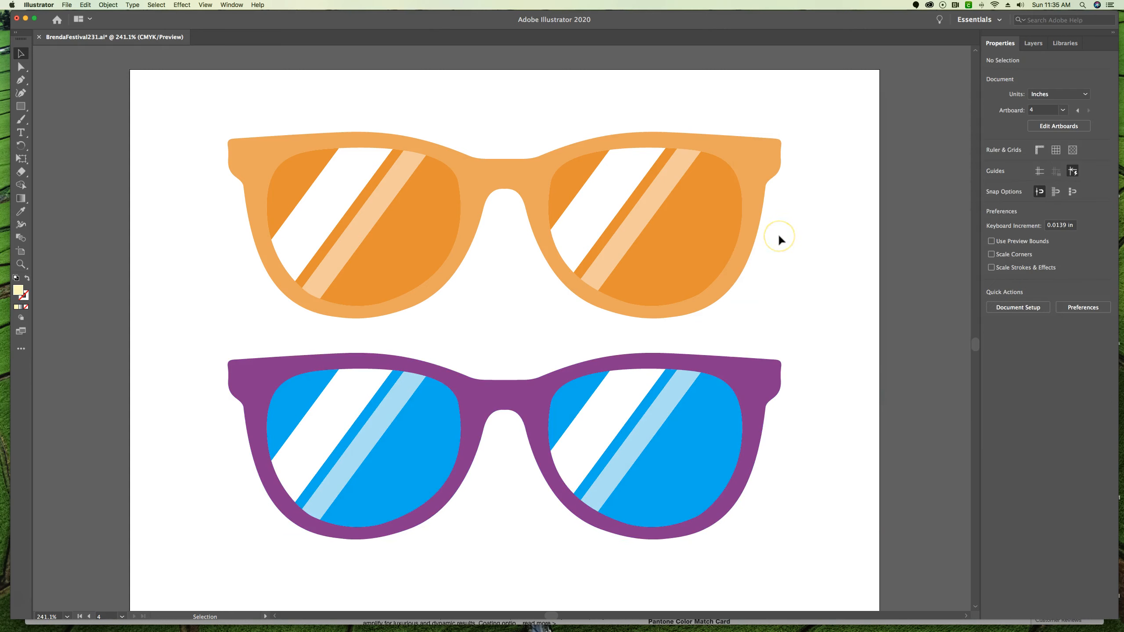
# Step: Save the document as a new Illustrator file with the number in its name changed to 235, keeping the default options, and close it
pyautogui.scroll(1, 205, 223)
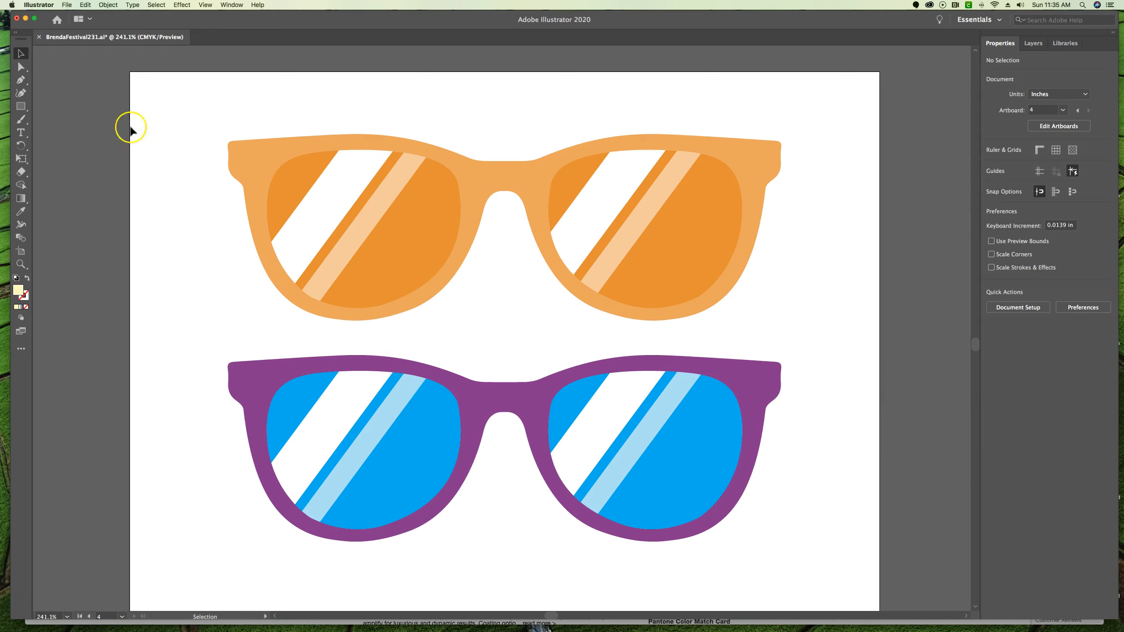
pyautogui.click(67, 5)
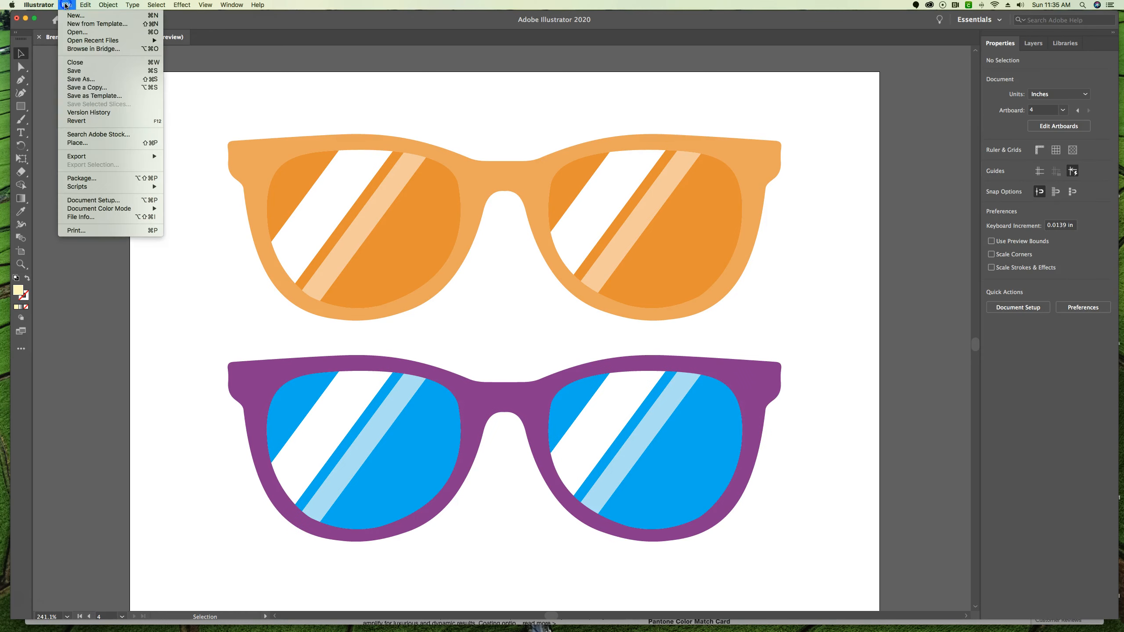
pyautogui.click(84, 81)
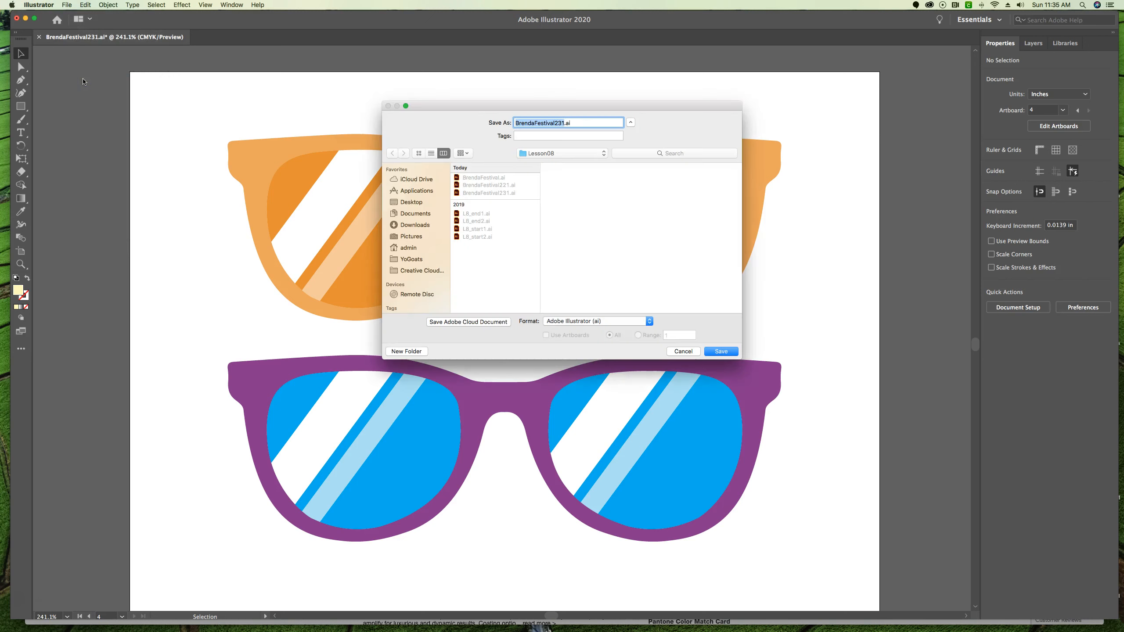
pyautogui.click(562, 123)
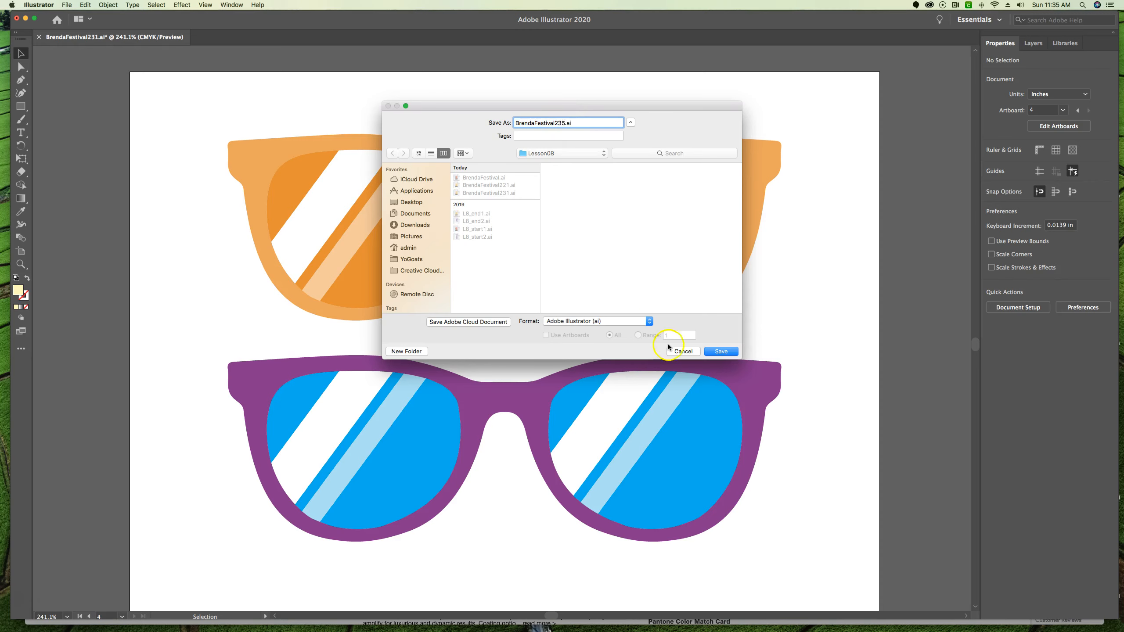
pyautogui.click(722, 352)
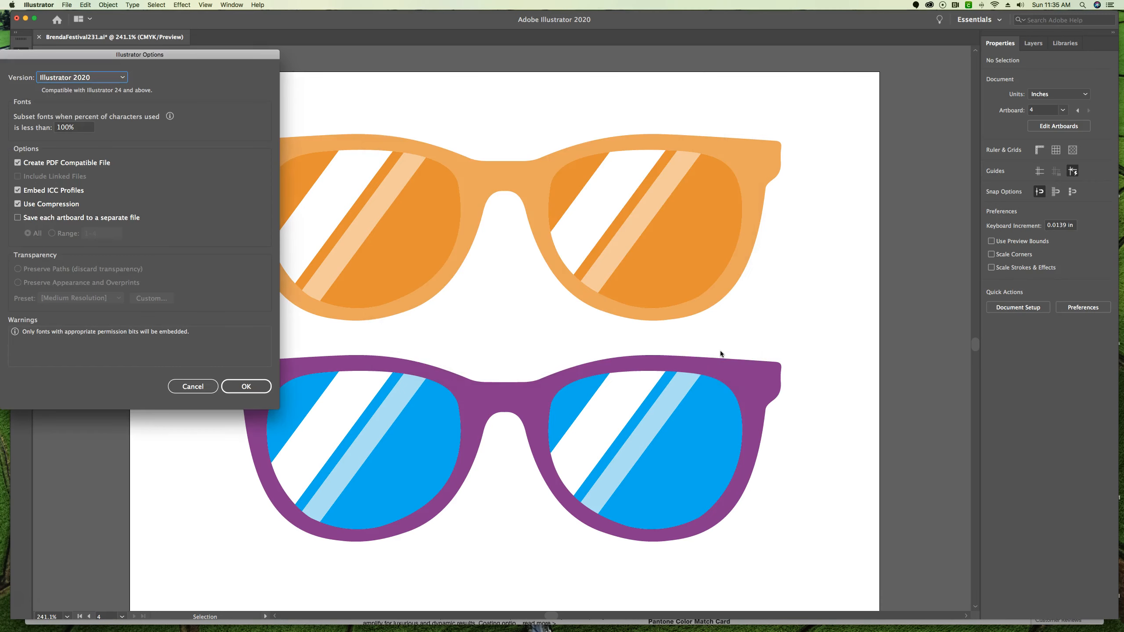
pyautogui.click(254, 390)
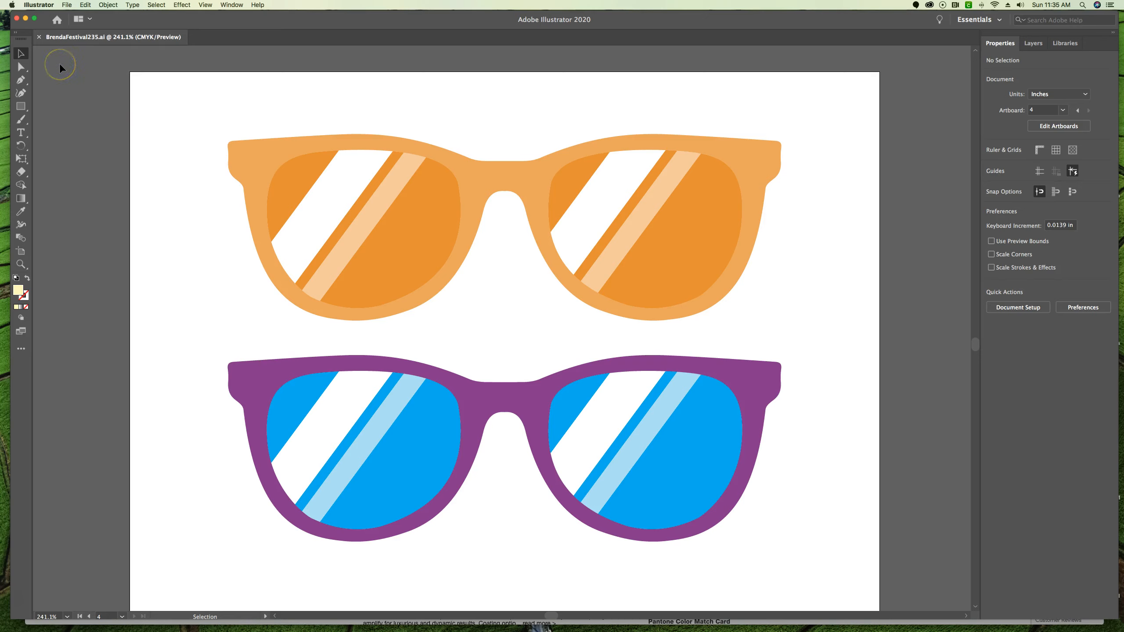
pyautogui.click(40, 38)
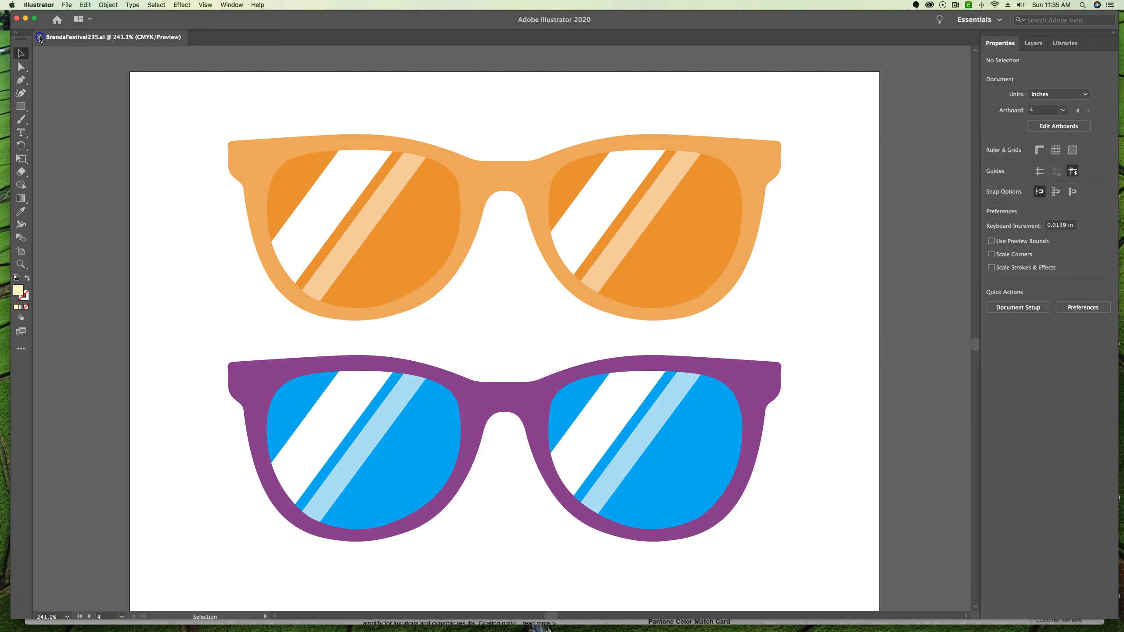